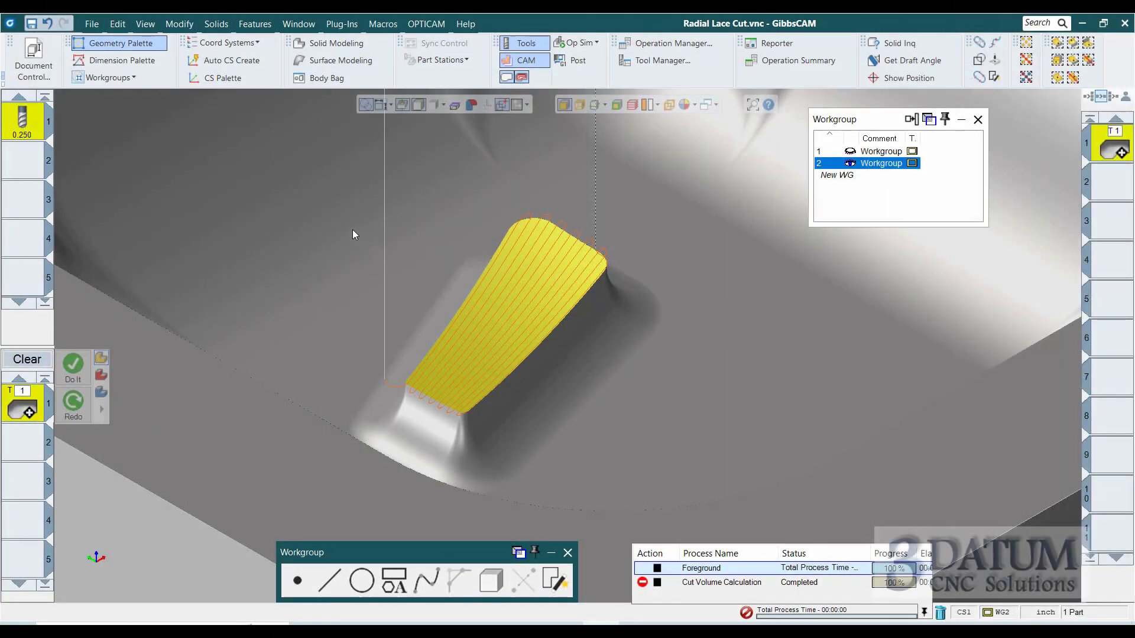
From Document Control, choose to open the Spiral Lace Cut part.
left_click(37, 75)
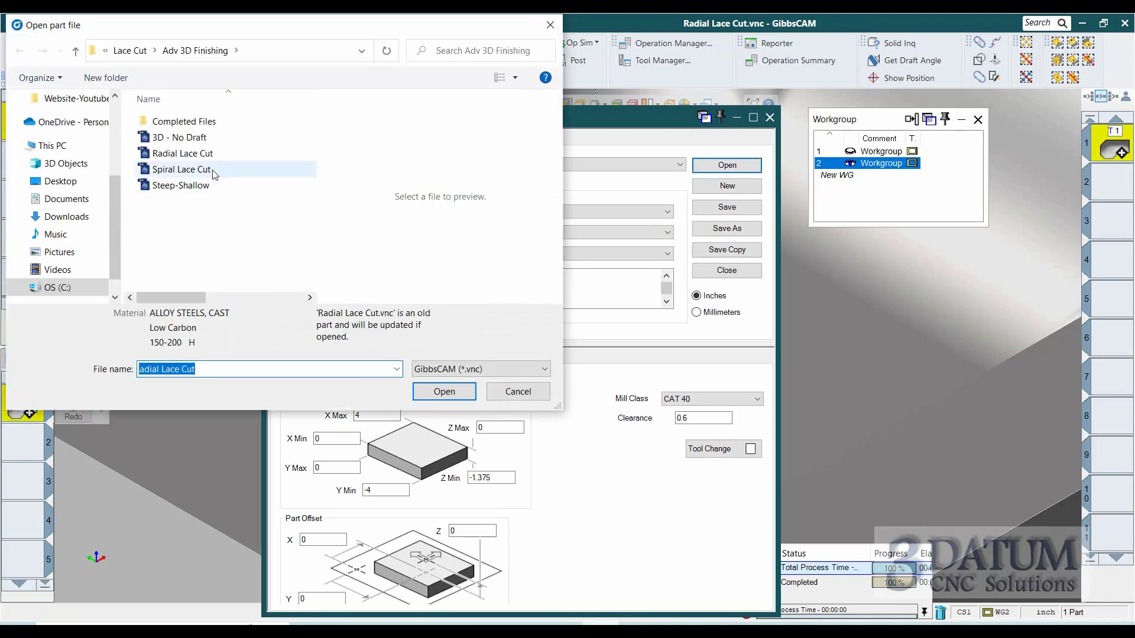
left_click(214, 173)
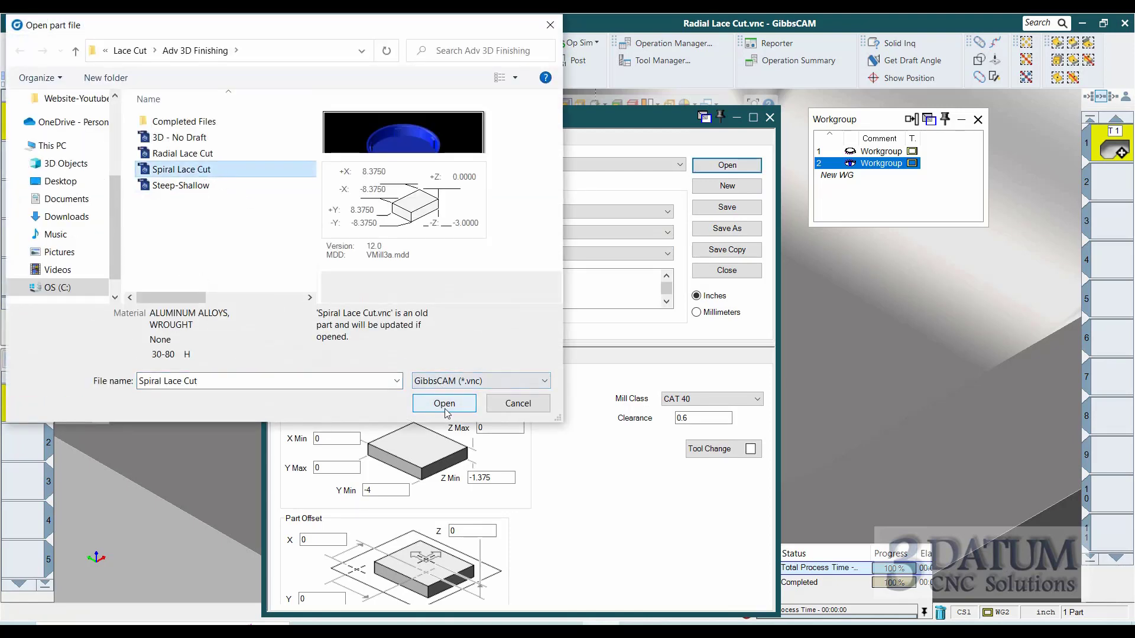
left_click(445, 404)
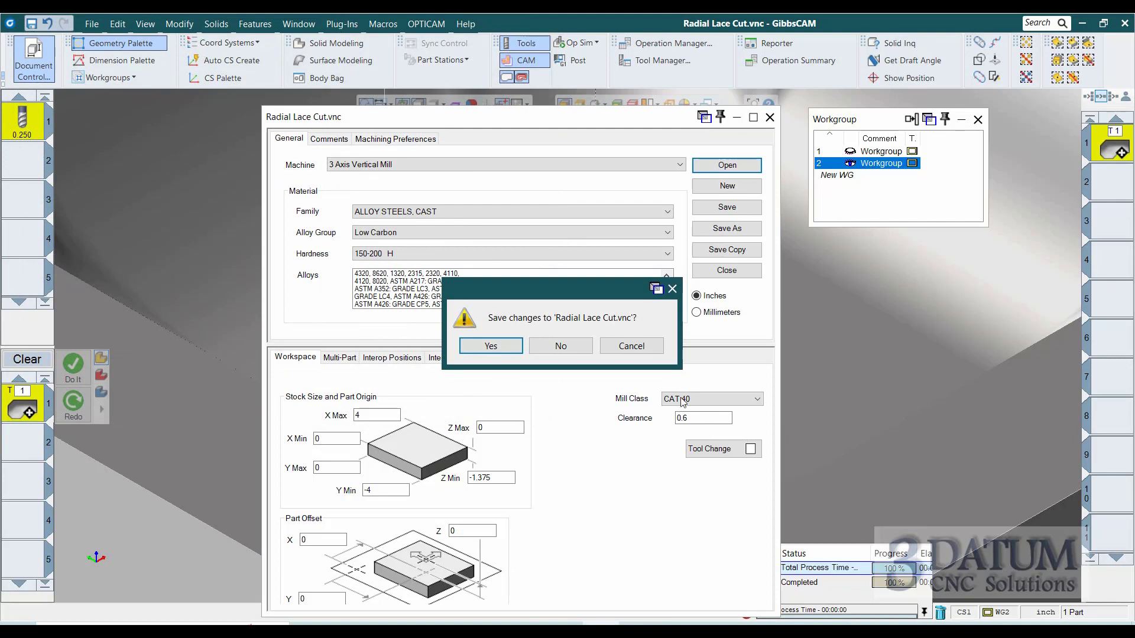
Open Spiral Lace Cut without saving the old part, then inspect the boss's flat top face with Solid Inq.
left_click(554, 348)
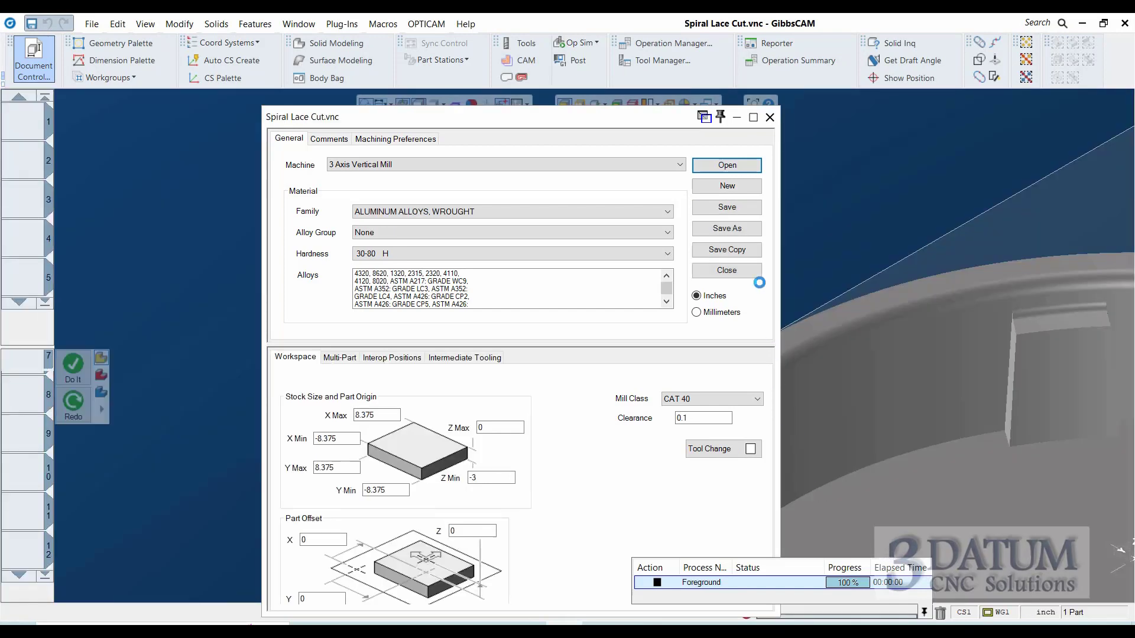
left_click(770, 117)
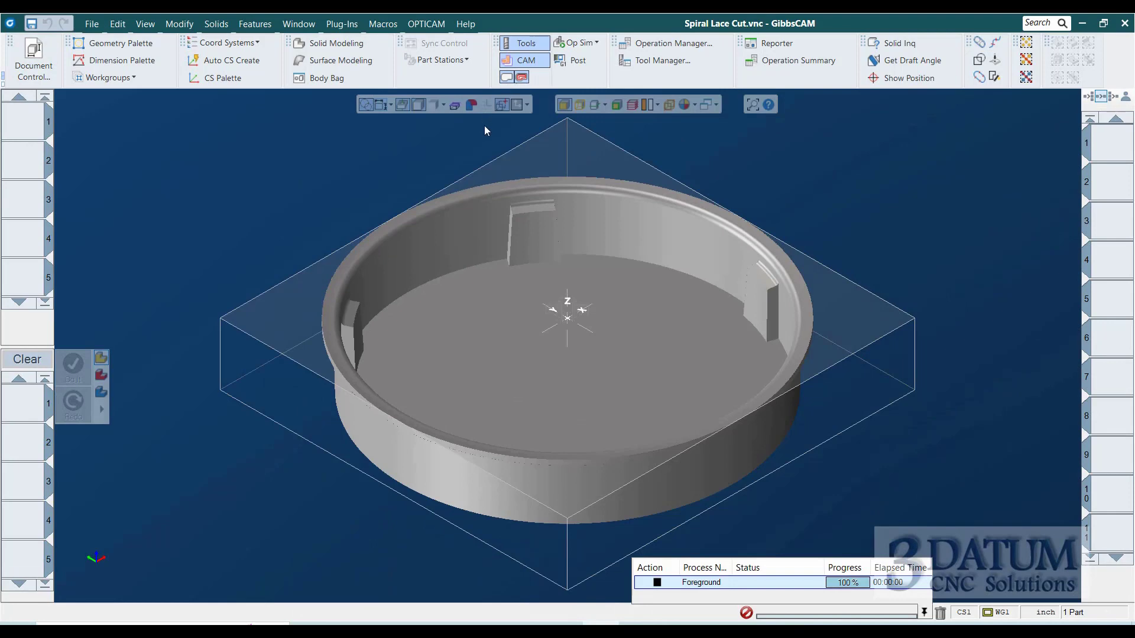
left_click_drag(572, 228, 573, 229)
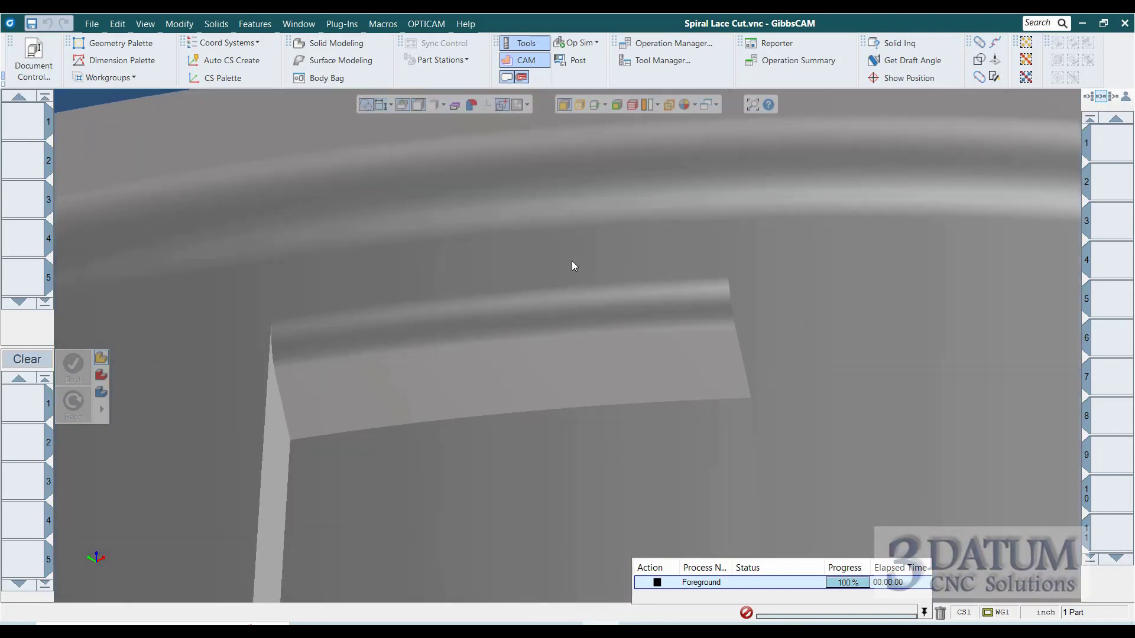
left_click(568, 364)
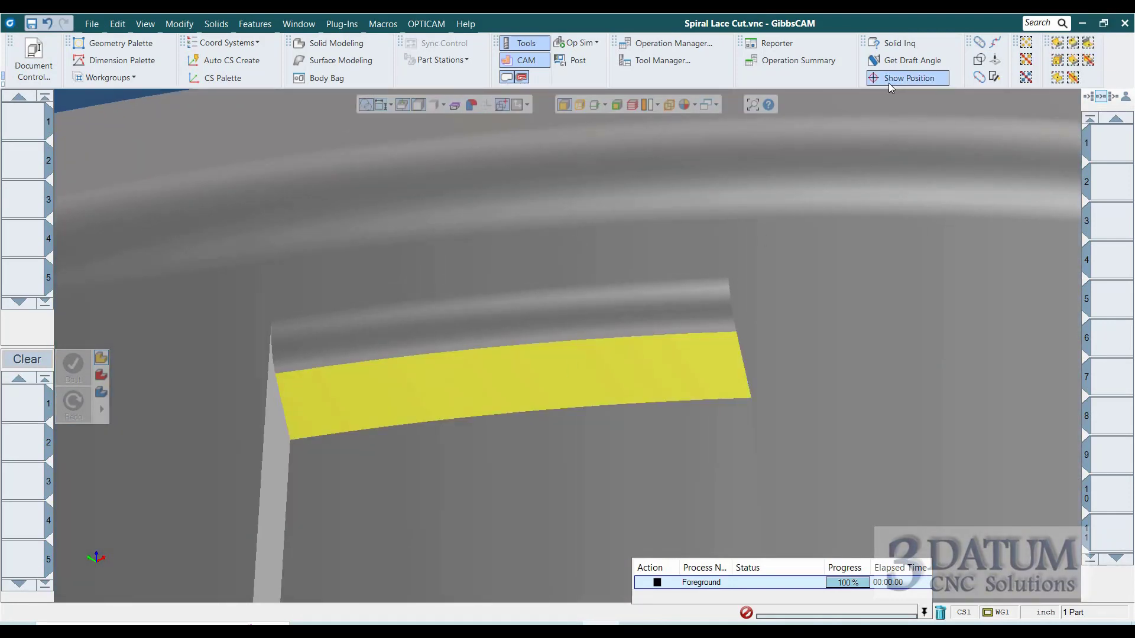
left_click(900, 45)
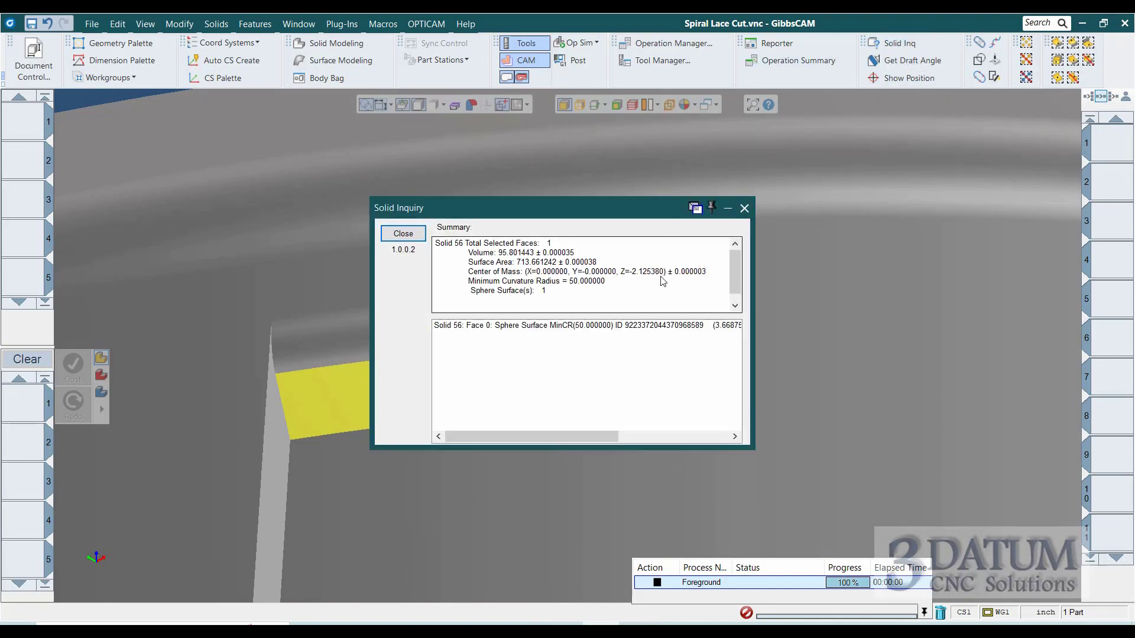
left_click(745, 208)
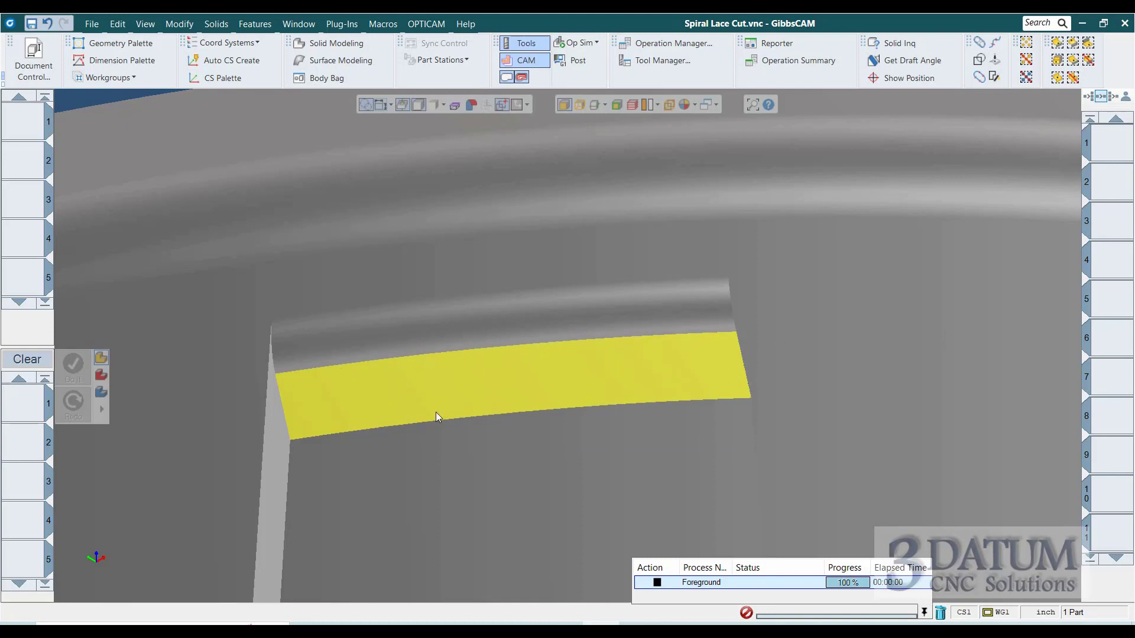
Inspect the curved fillet face with Solid Inq, finding a 0.14-radius torus.
left_click(507, 332)
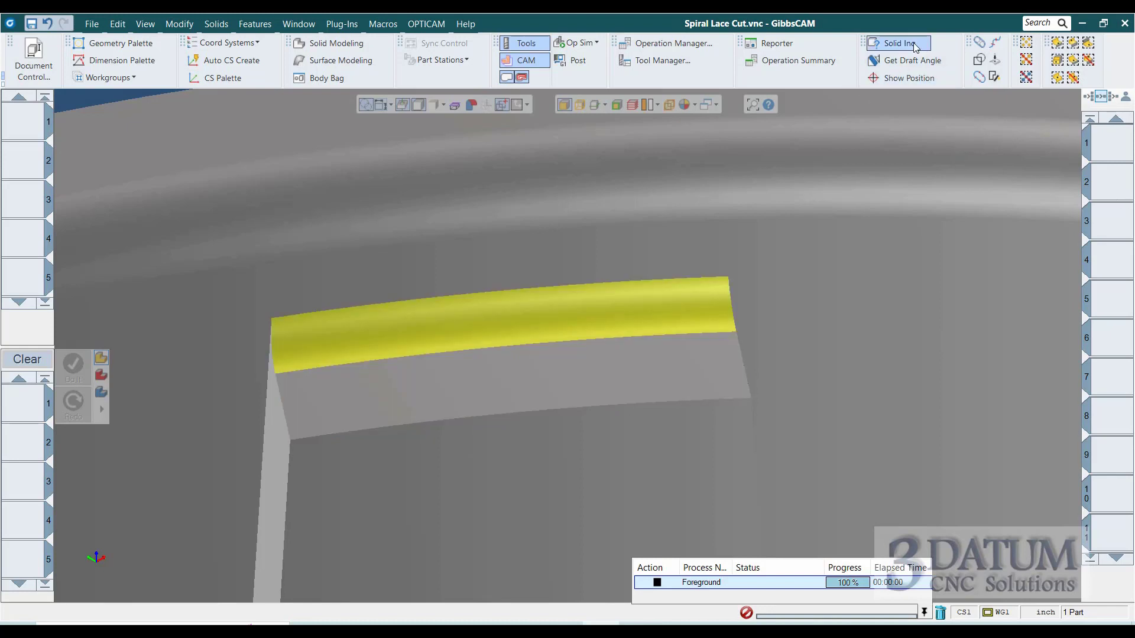
left_click(897, 44)
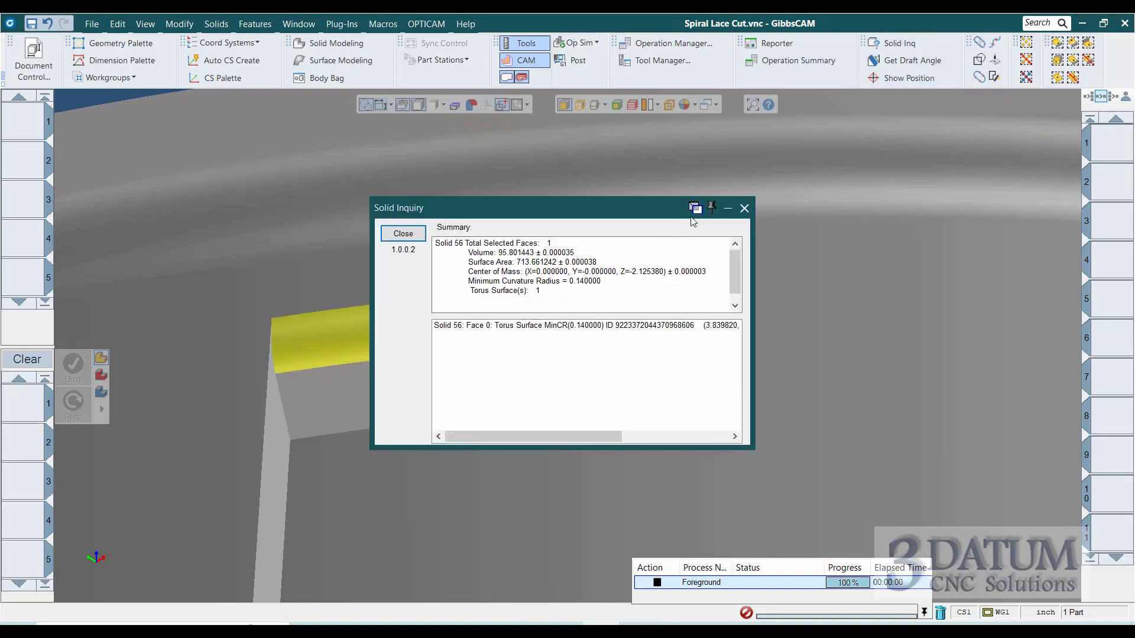
left_click(744, 208)
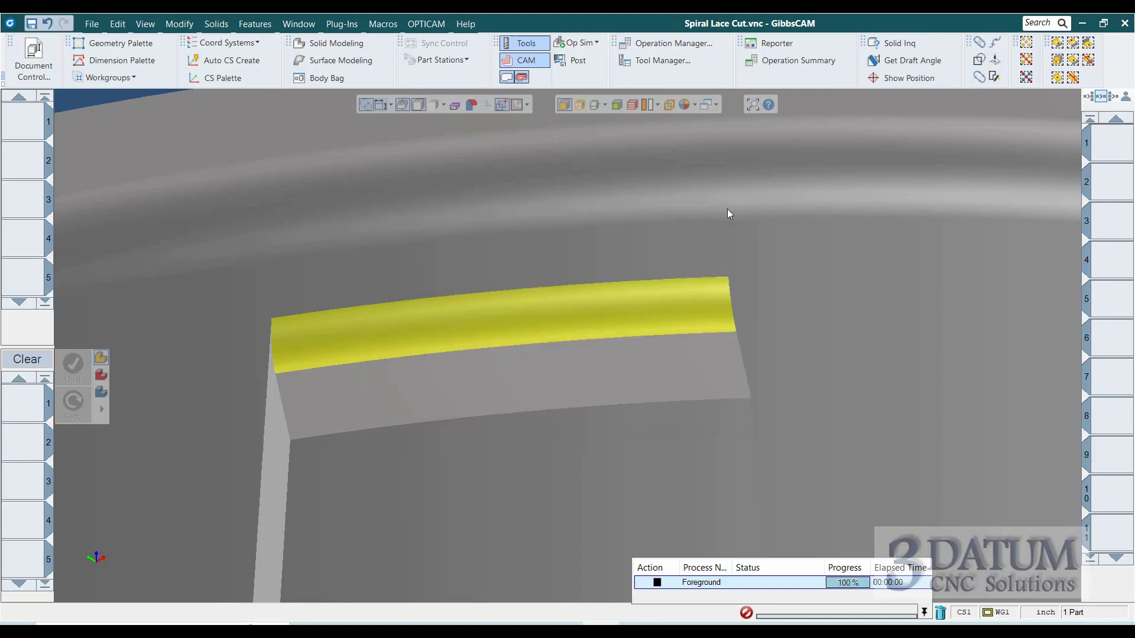
Define Tool 1 as a 0.25-diameter ball end mill.
left_click(14, 131)
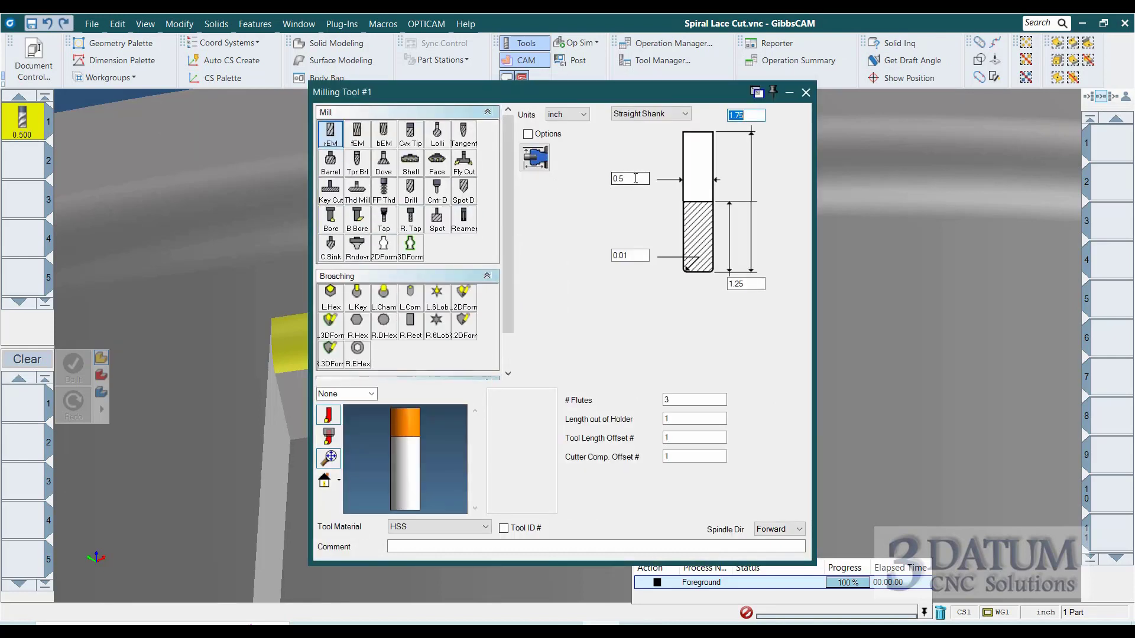
type(".25")
left_click(387, 141)
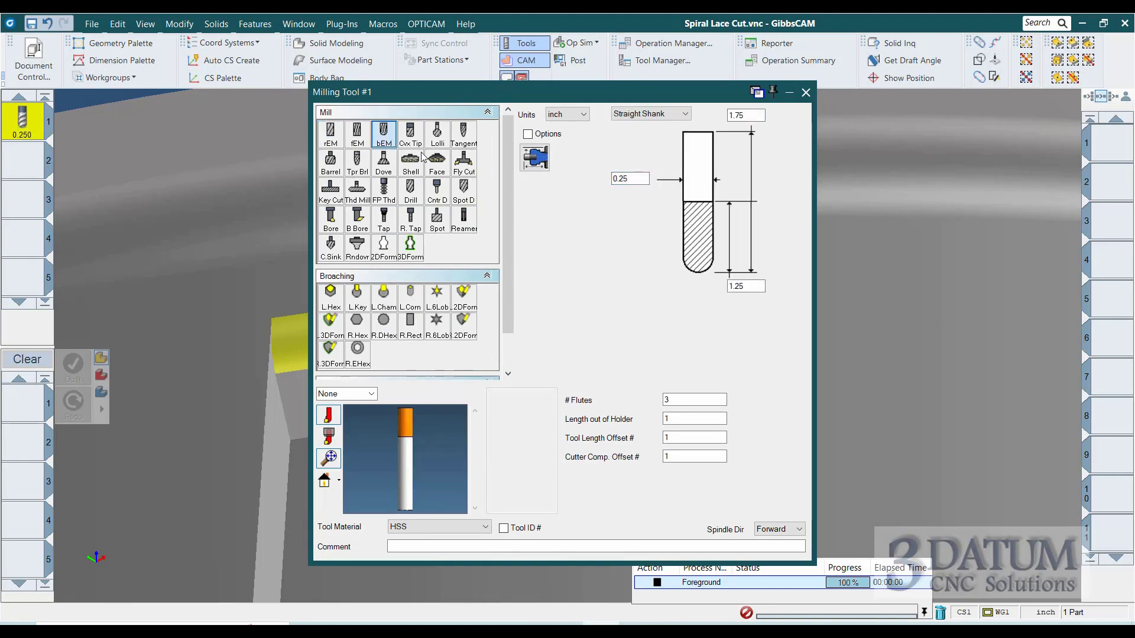
left_click(806, 92)
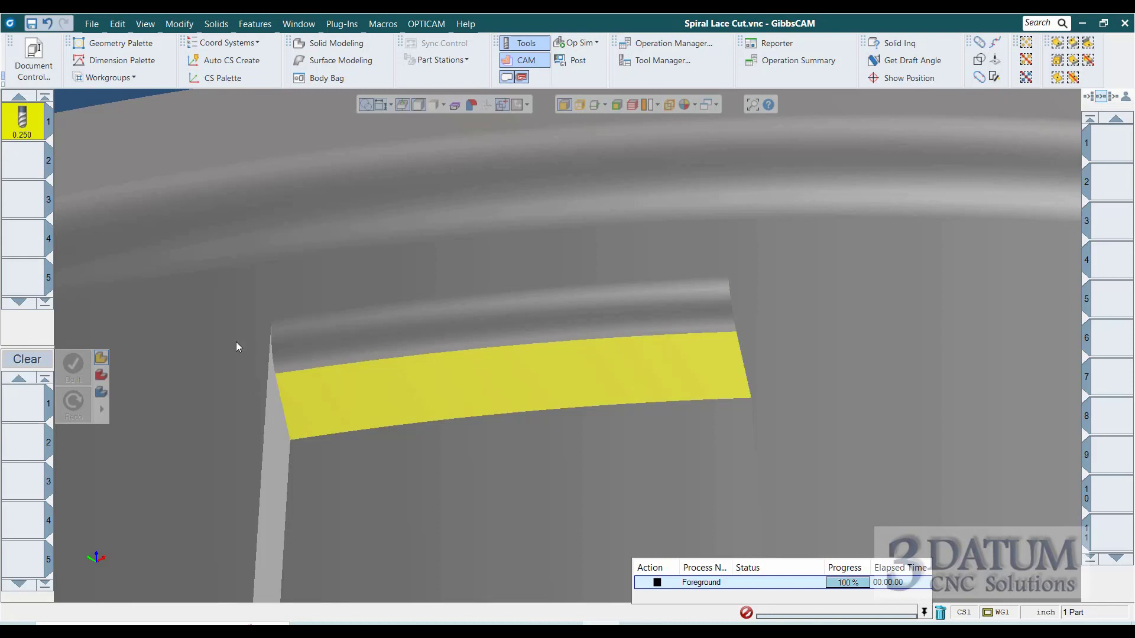
Assign the 0.25 ball mill to process slot 1.
scroll(236, 342, "down", 6)
scroll(264, 334, "down", 2)
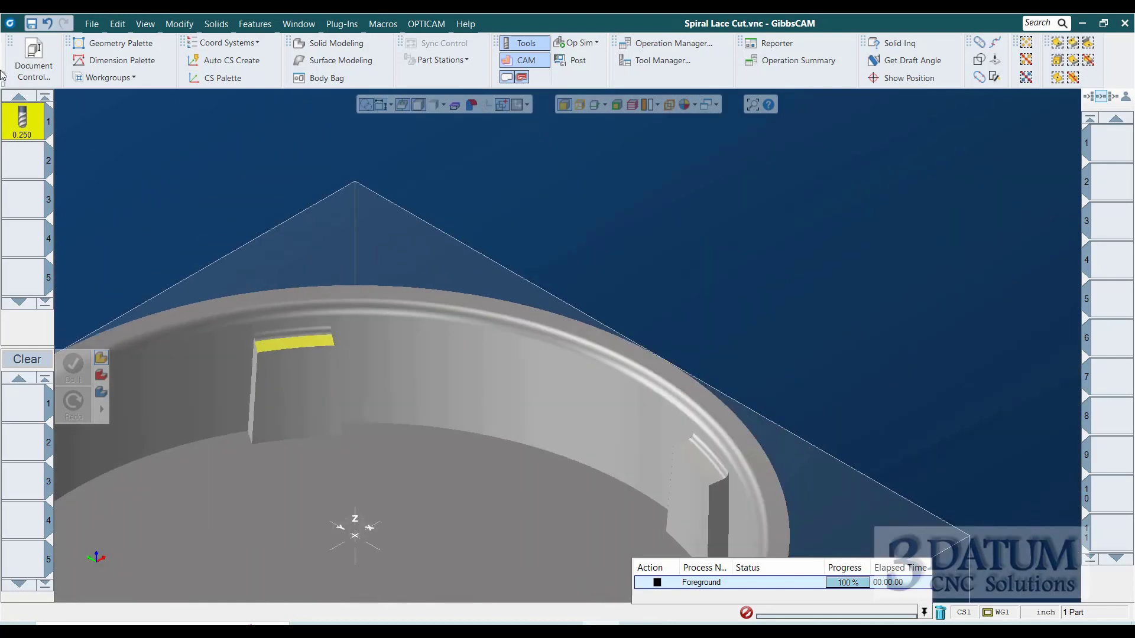
left_click_drag(33, 126, 17, 412)
Make process 1 an Advanced 3D Lace Cut with Spiral lace style.
double_click(17, 412)
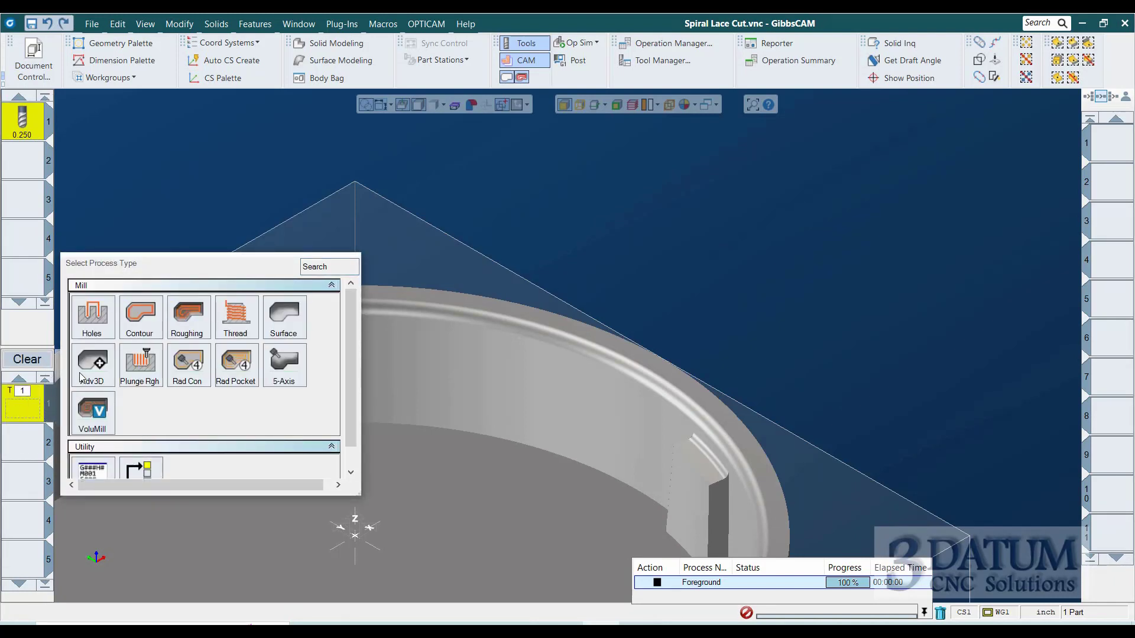
double_click(112, 356)
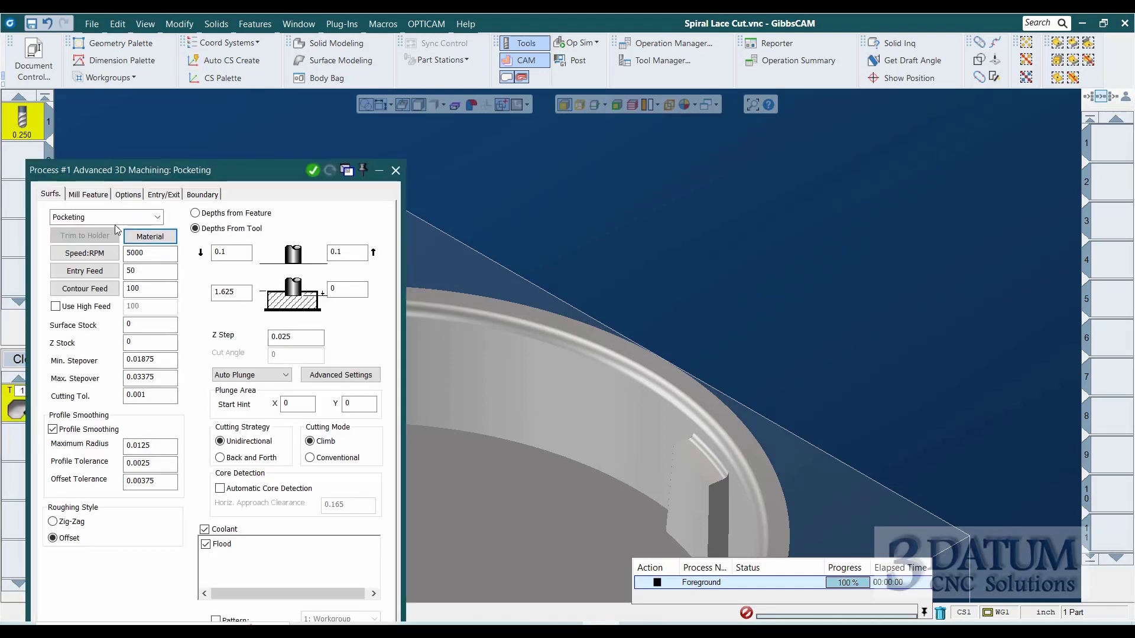
left_click(118, 217)
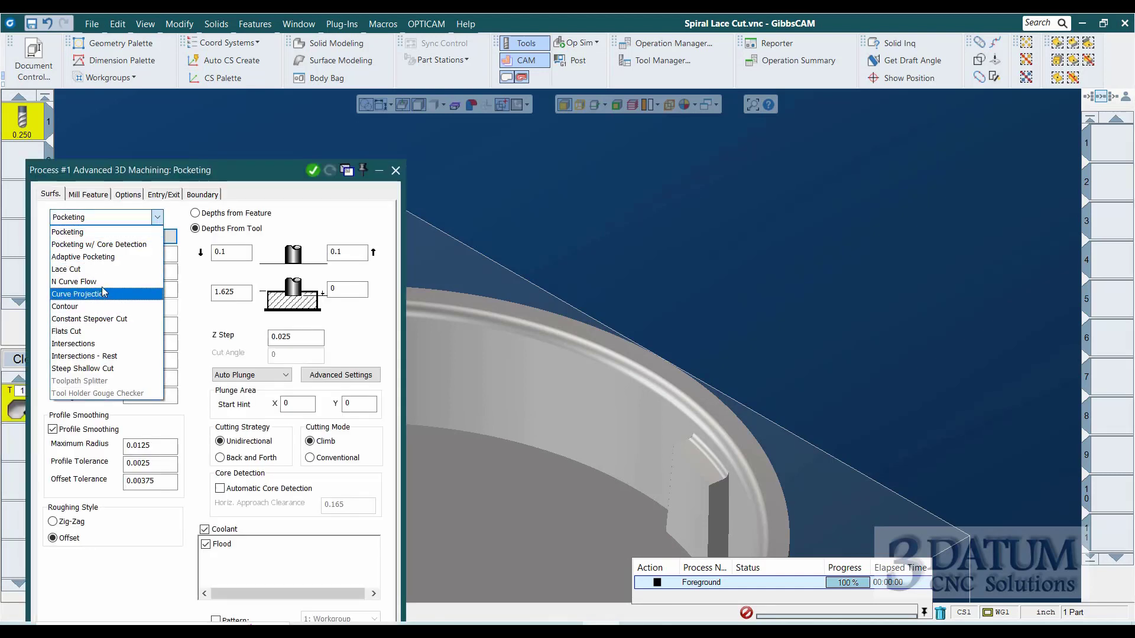
left_click(101, 270)
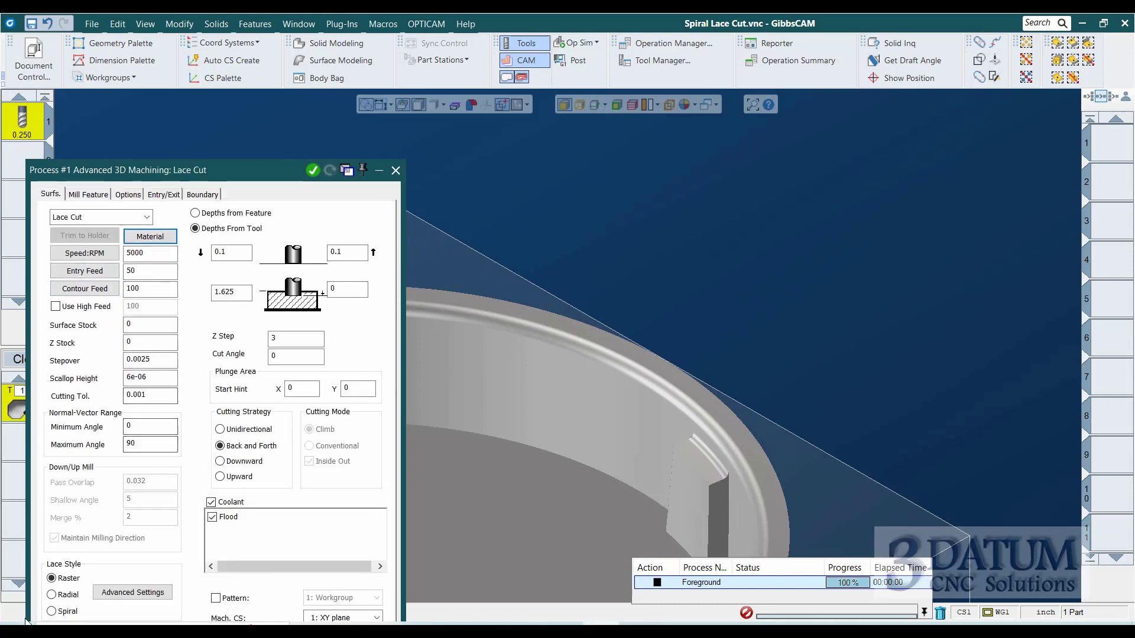
left_click(52, 612)
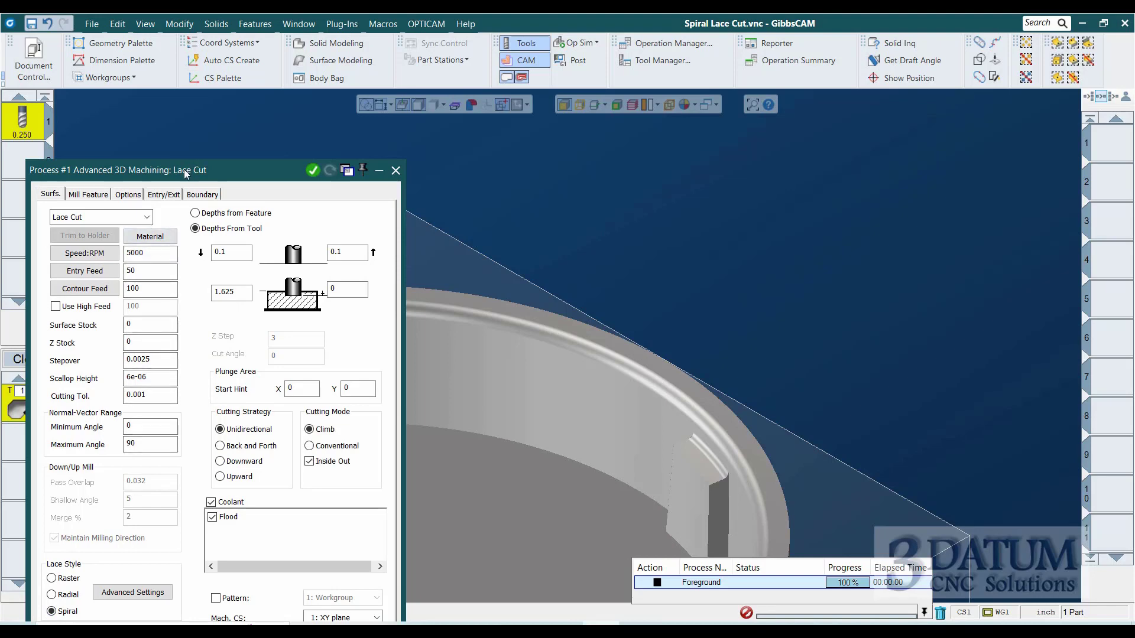
left_click_drag(185, 177, 185, 63)
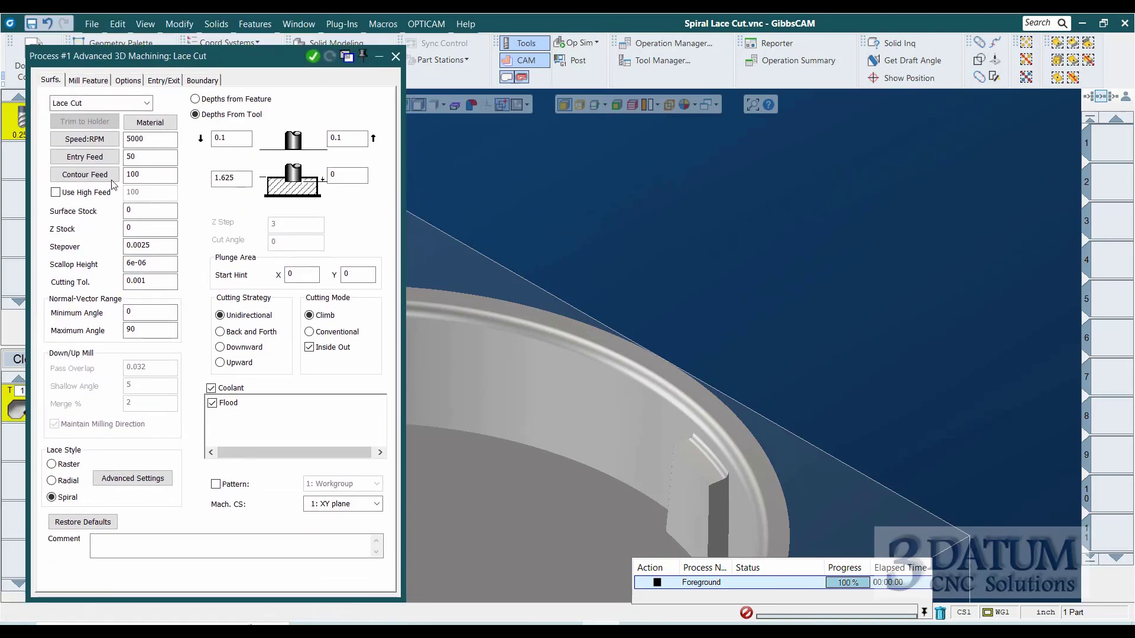
Set the spiral centred at 0,0 with maximum radius 10, checking the curved face's radius with Solid Inq.
left_click(99, 480)
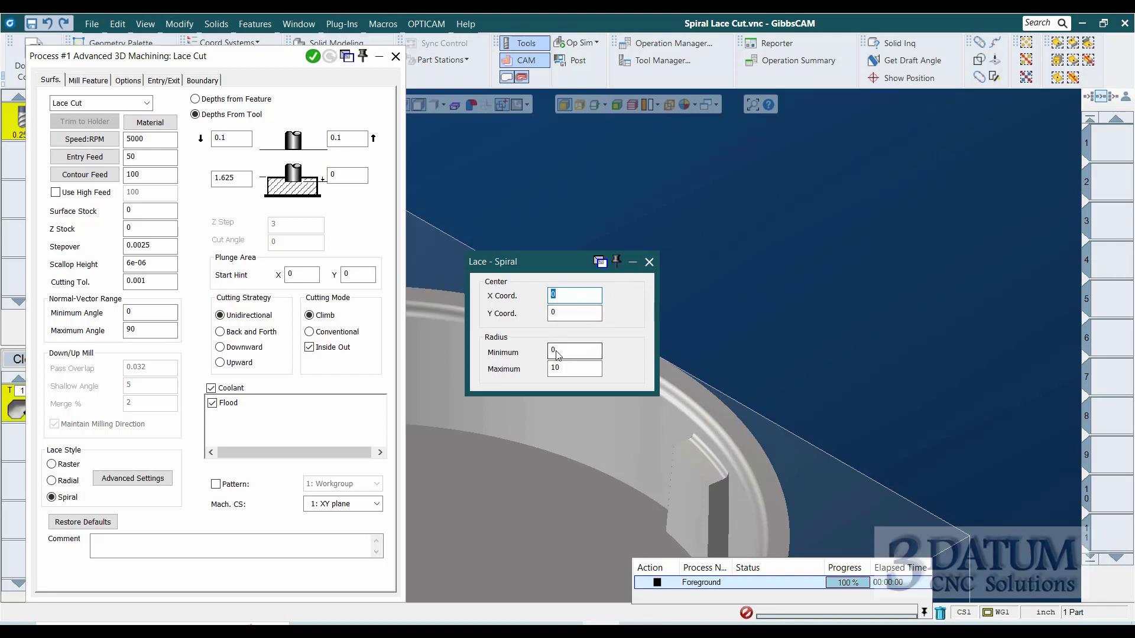
left_click_drag(567, 367, 495, 374)
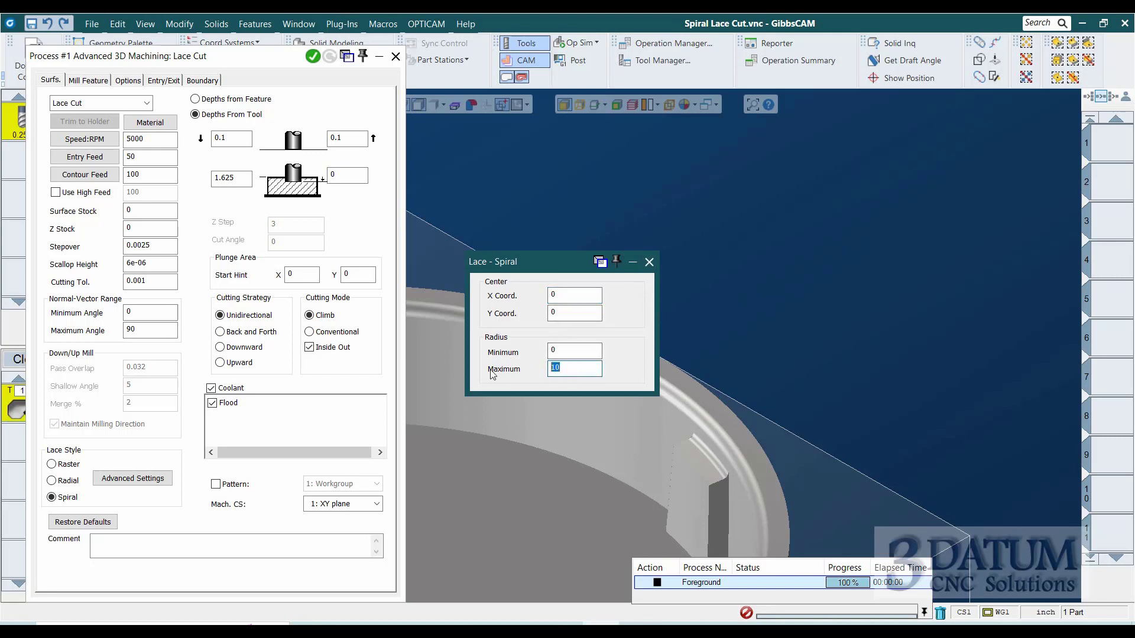
left_click(651, 408)
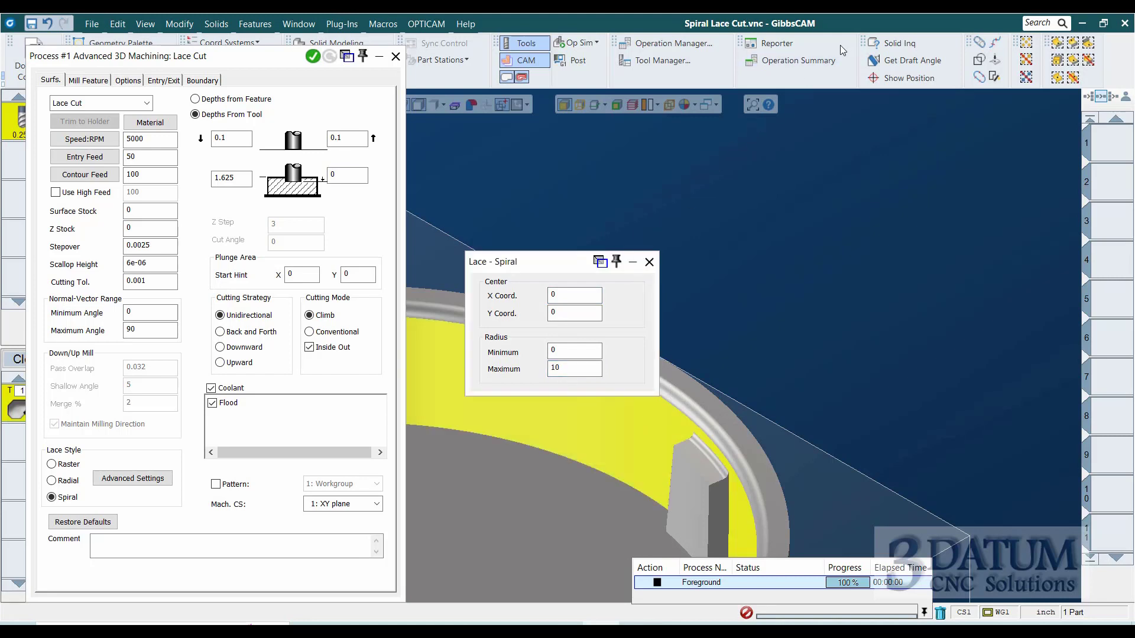
left_click(898, 43)
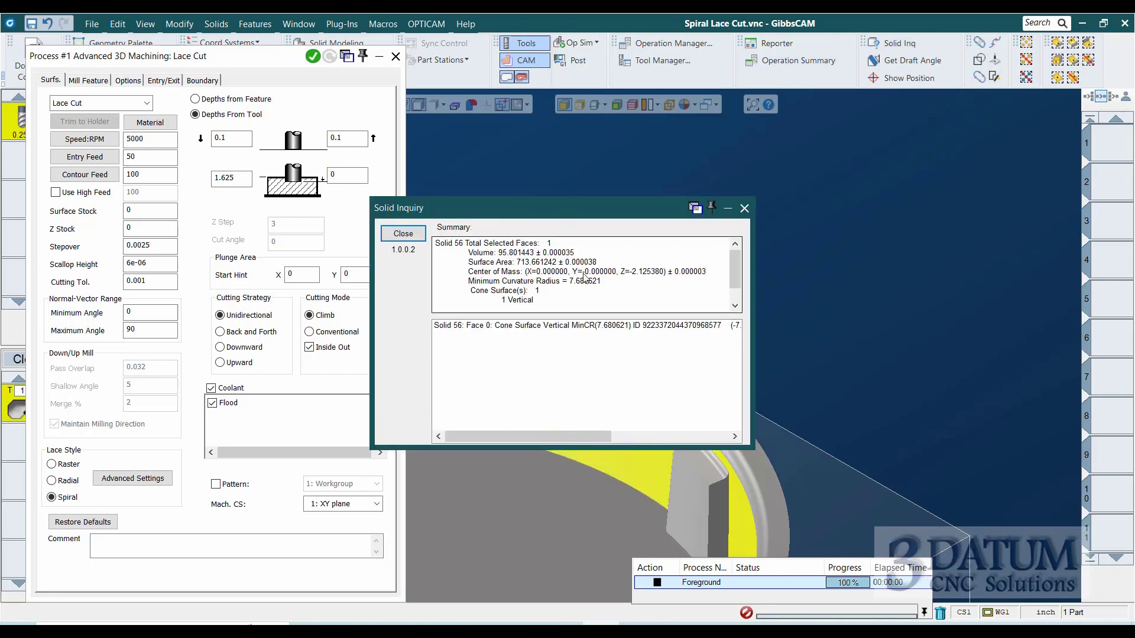
left_click(744, 208)
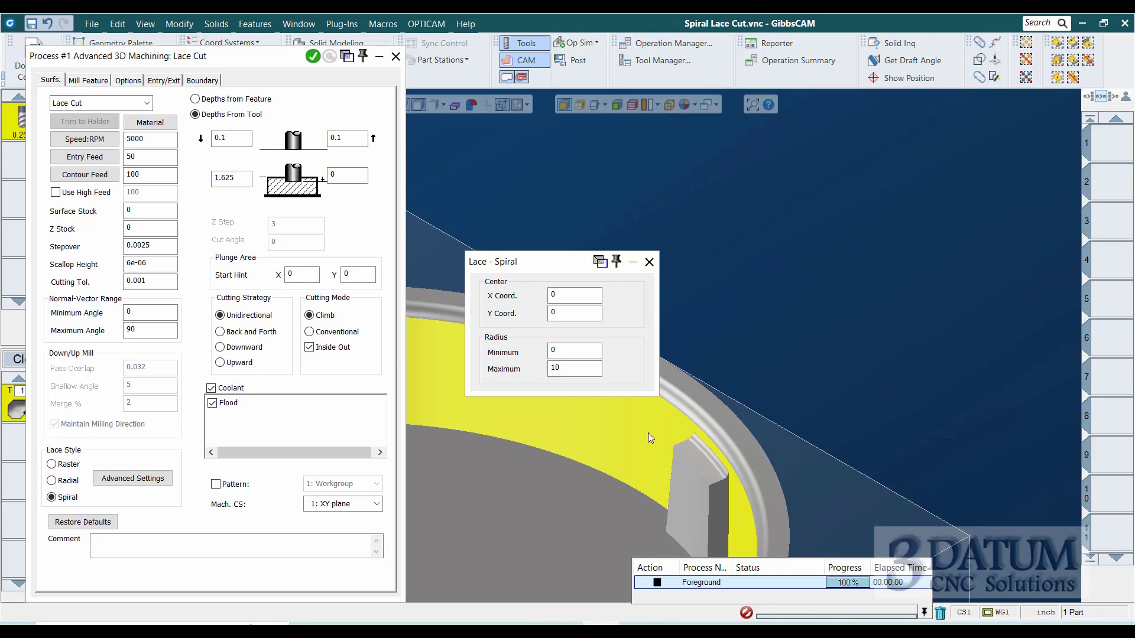
left_click(649, 263)
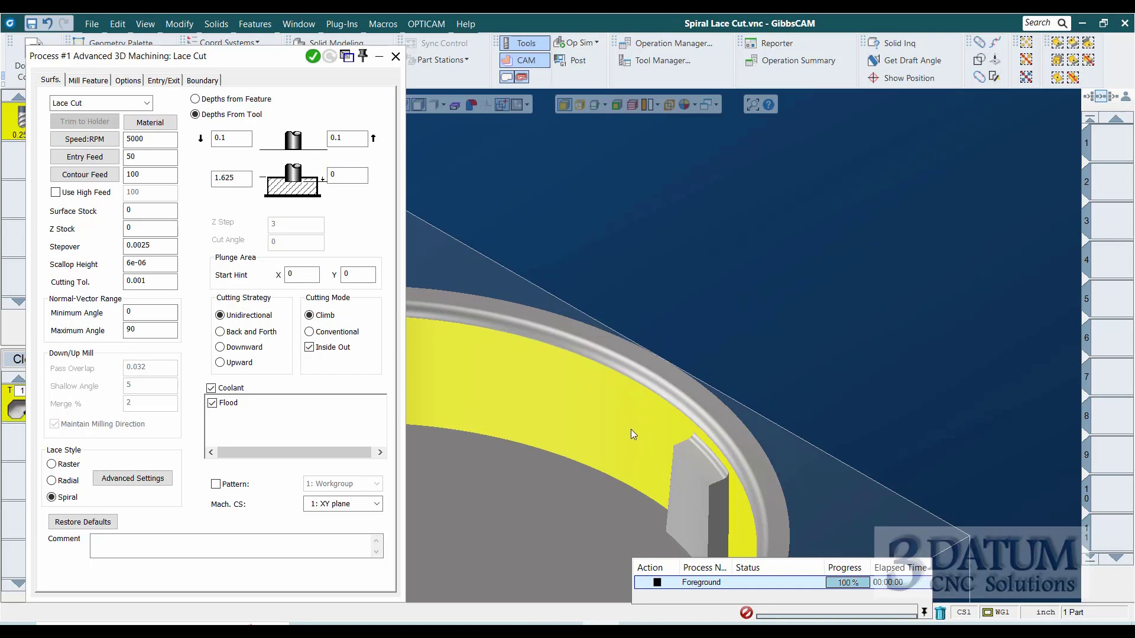
left_click(559, 406)
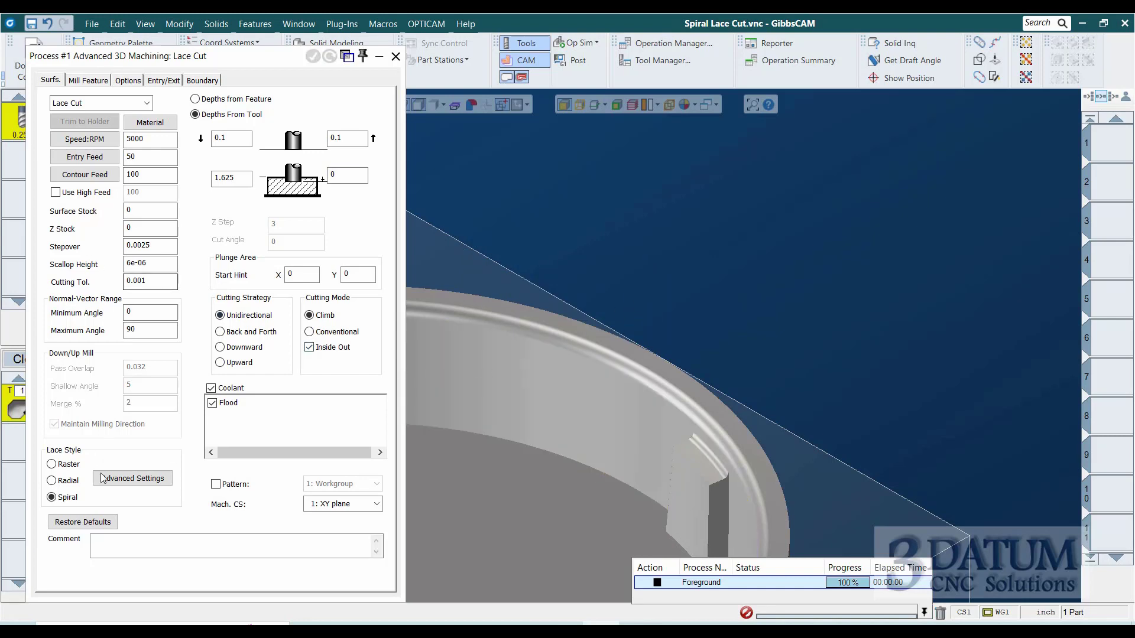
Review the spiral centre and radius settings.
left_click(70, 497)
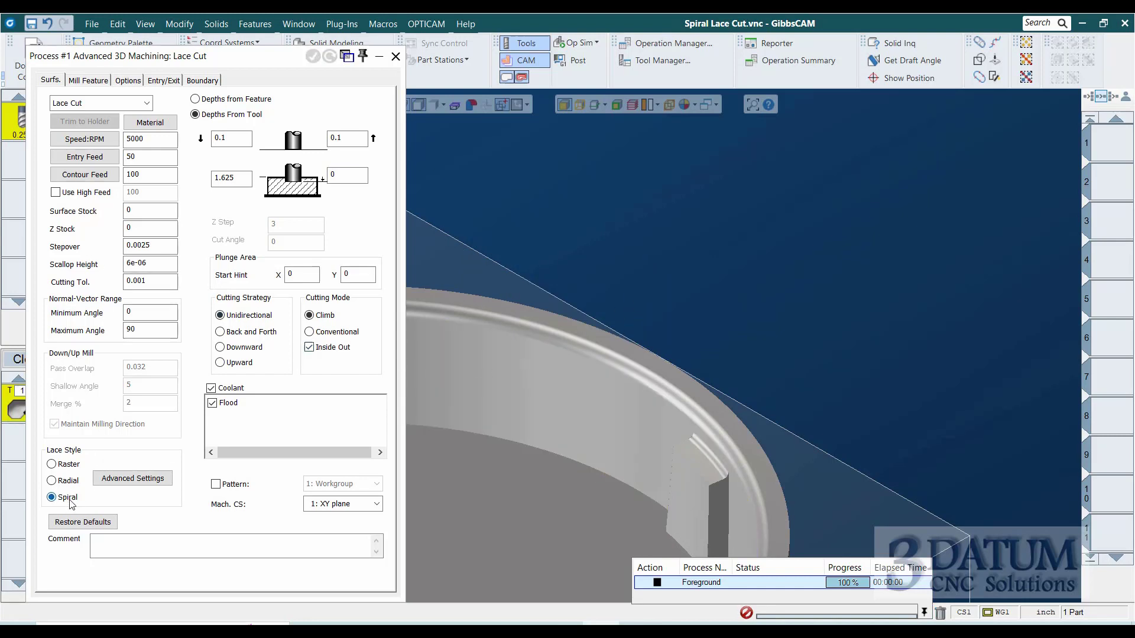
left_click(133, 479)
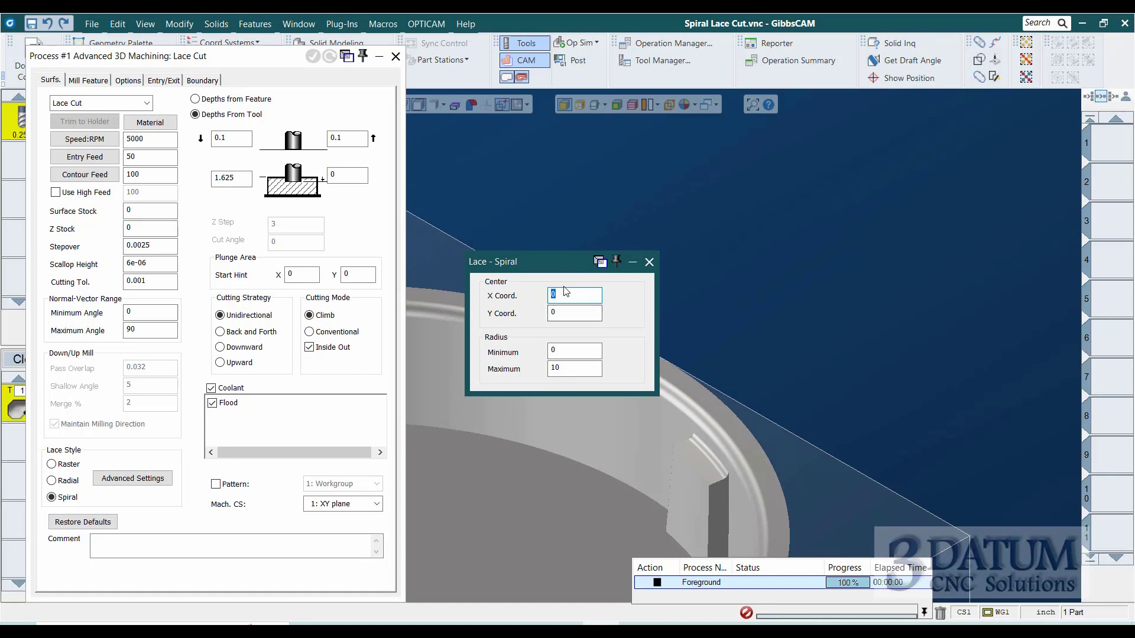
left_click(649, 262)
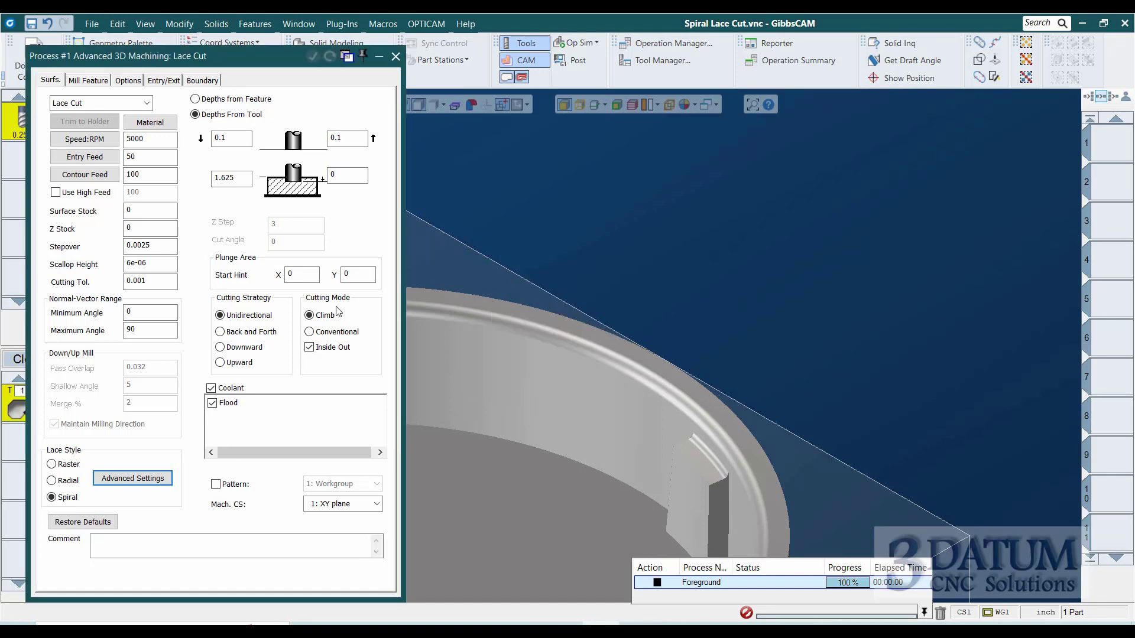
Set the lace cut depths to 0 and -0.7 and the stepover to 0.008.
scroll(638, 222, "down", 3)
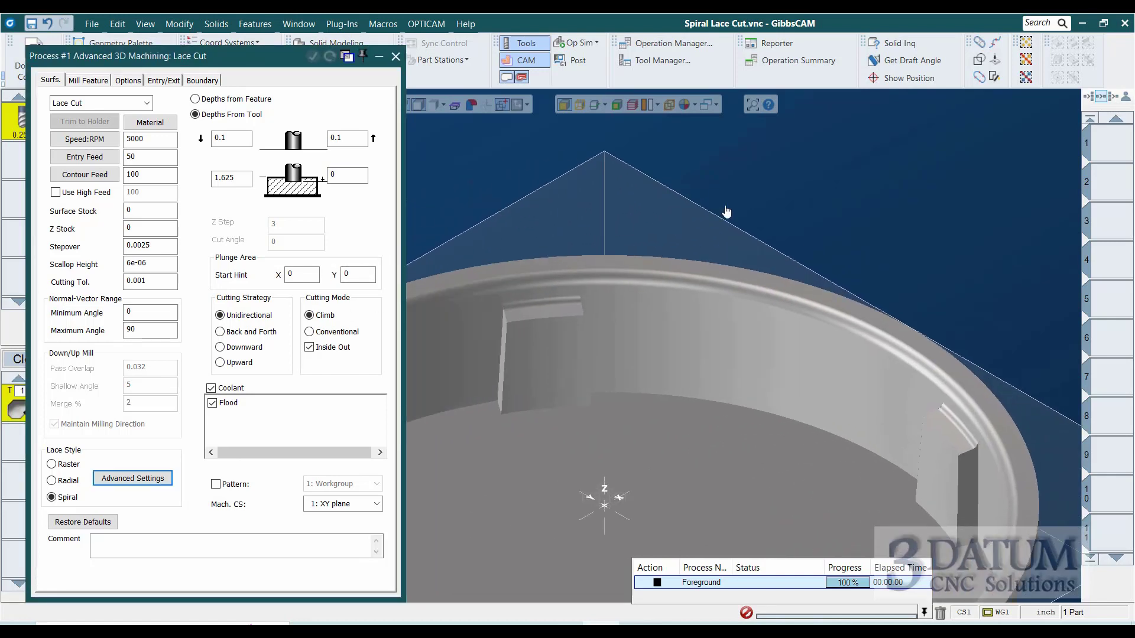
double_click(237, 180)
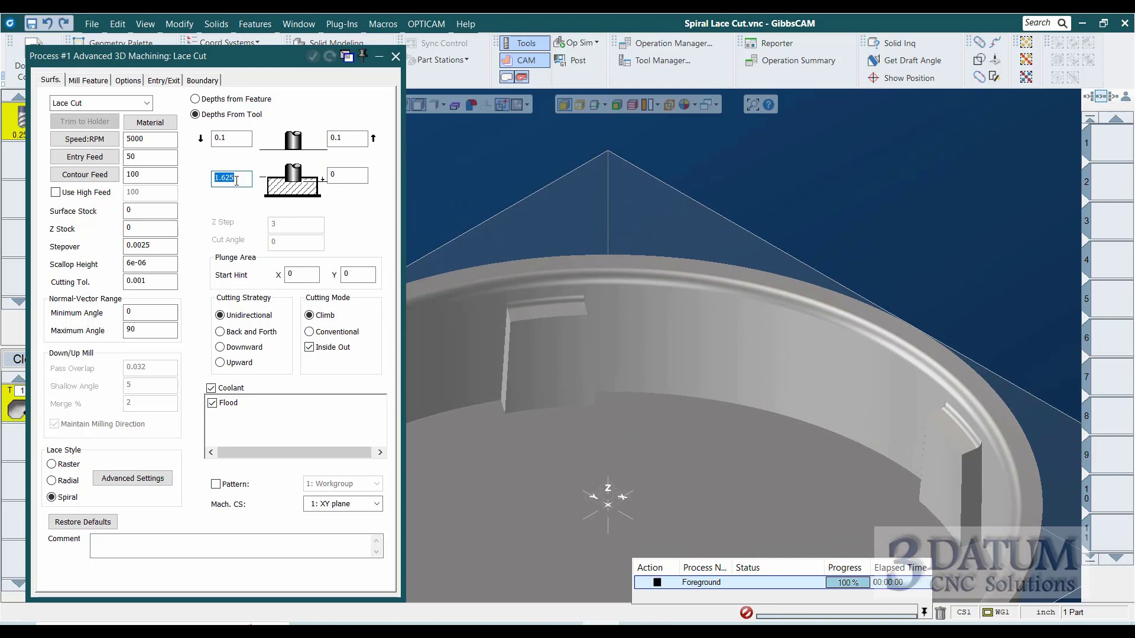
left_click(650, 260)
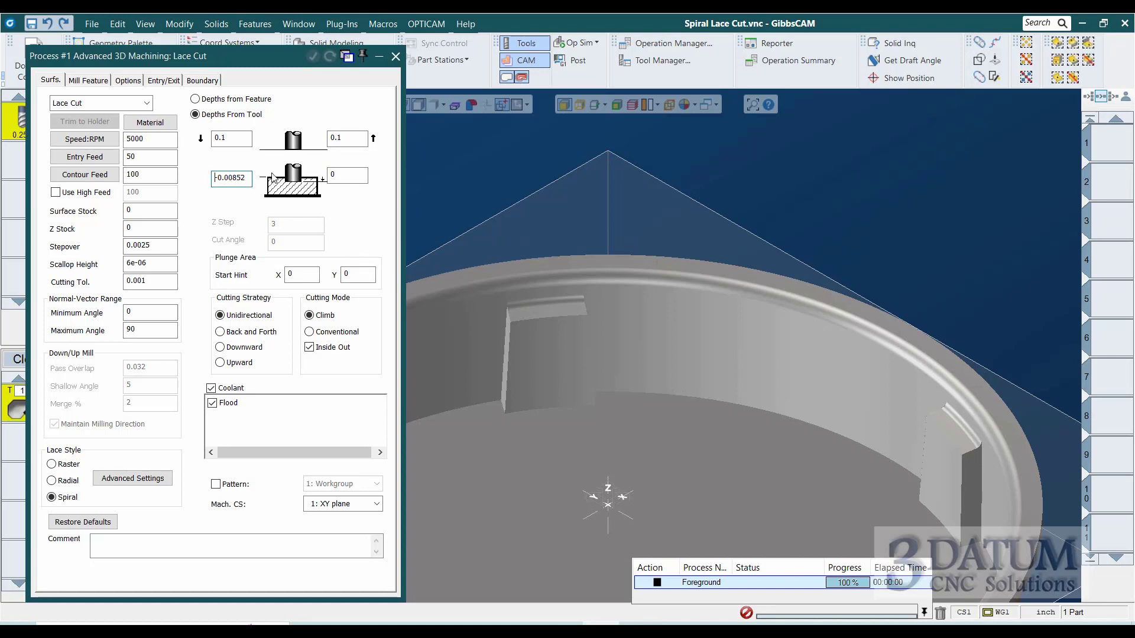
double_click(247, 180)
type("0")
double_click(356, 173)
left_click(541, 310)
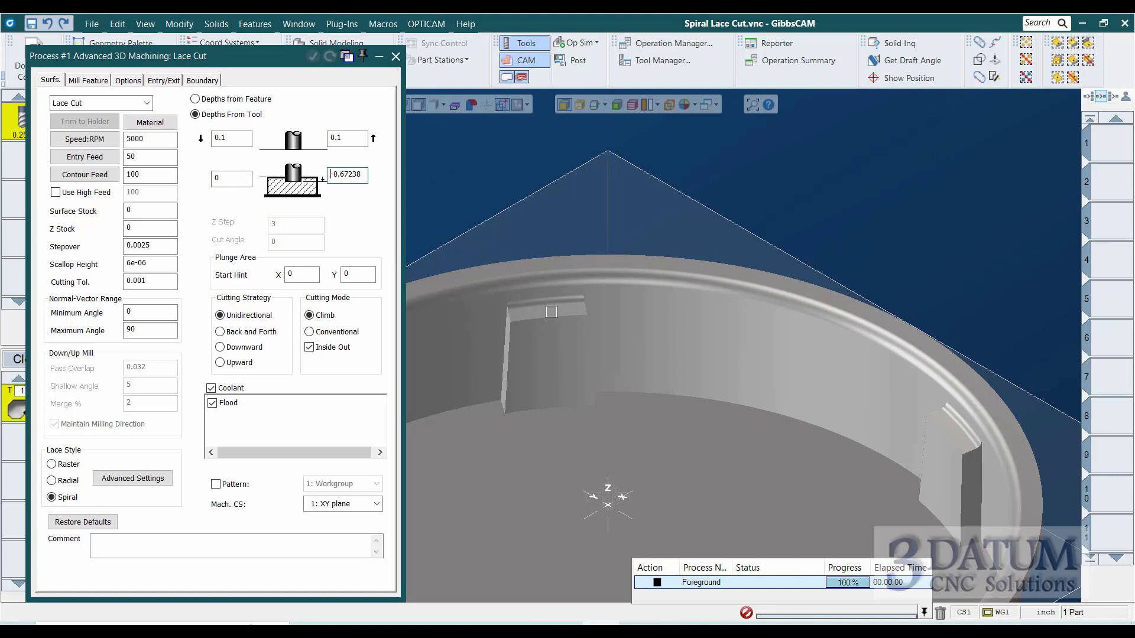
left_click_drag(363, 174, 262, 175)
type("-.7")
key("BackSpace")
left_click_drag(154, 244, 82, 251)
type(".008")
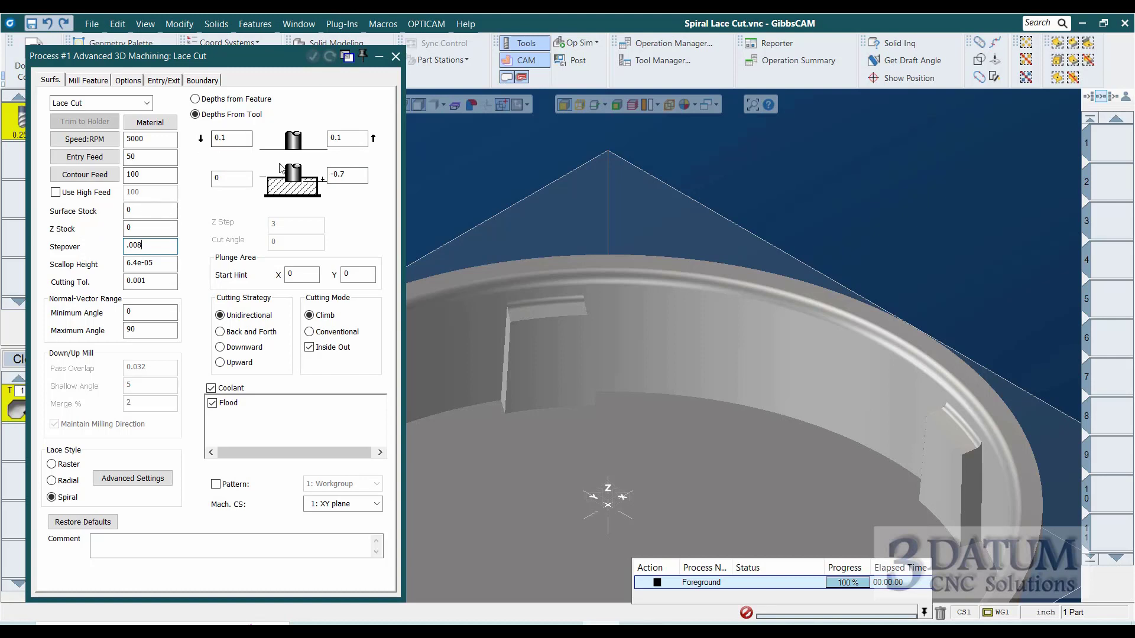
Select the boss's curved top face and use a Silhouette boundary with stock type None.
left_click(532, 313)
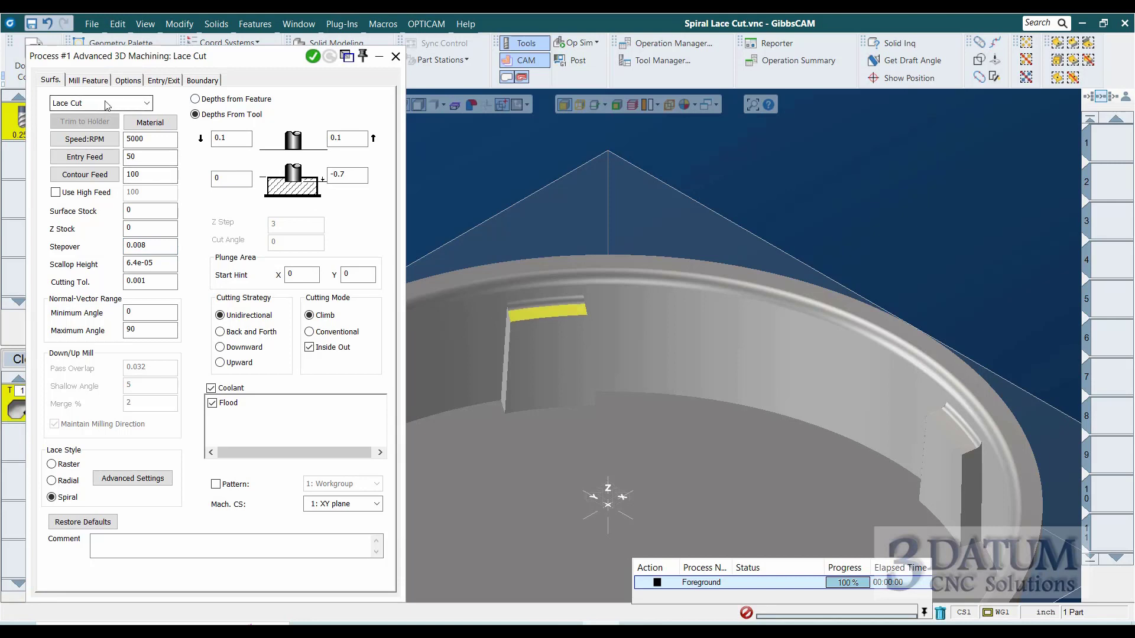
left_click(191, 81)
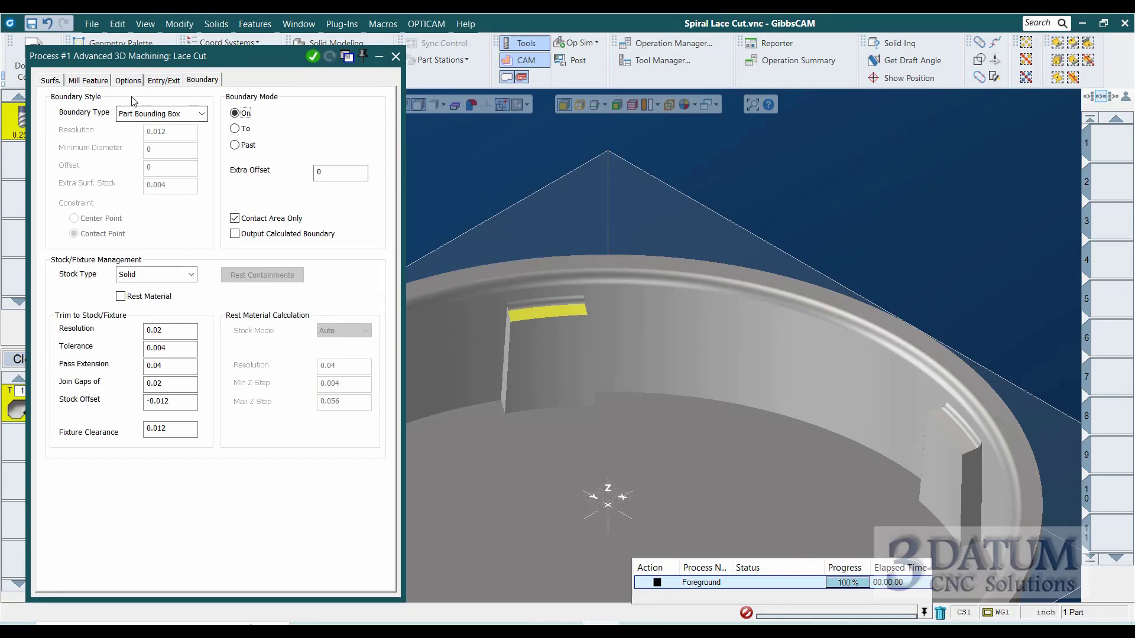
left_click(145, 114)
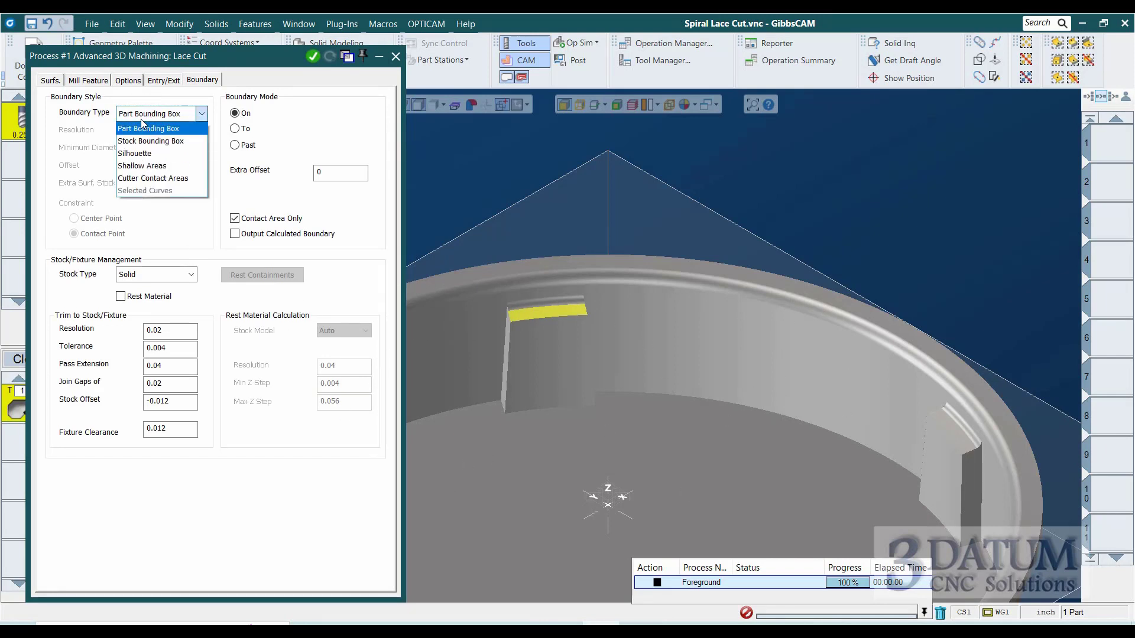
left_click(148, 154)
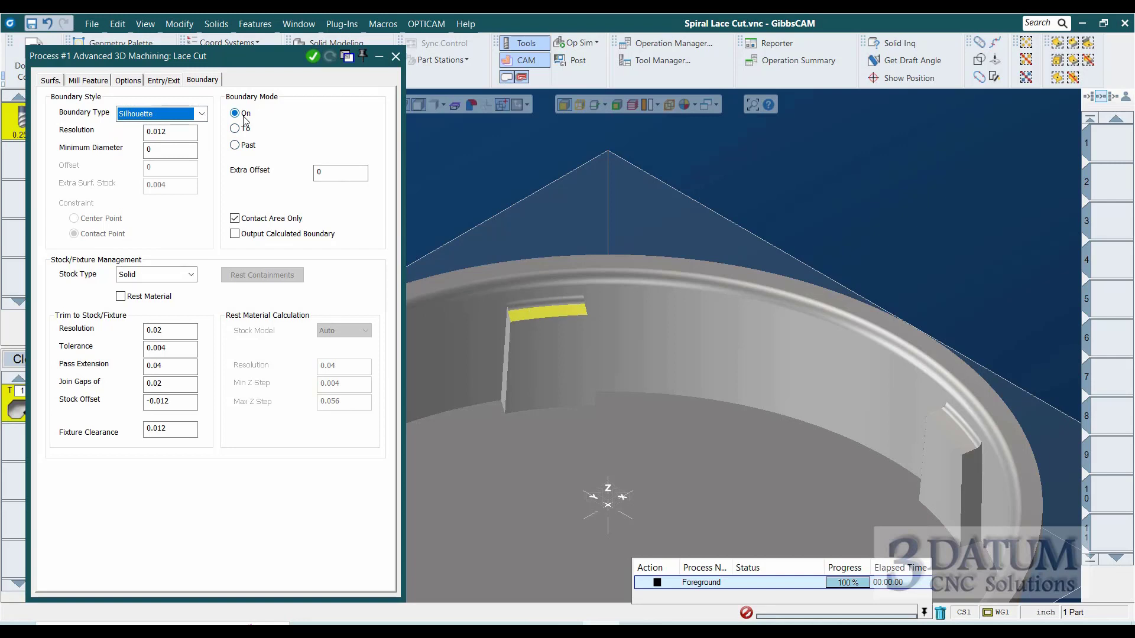
left_click(147, 275)
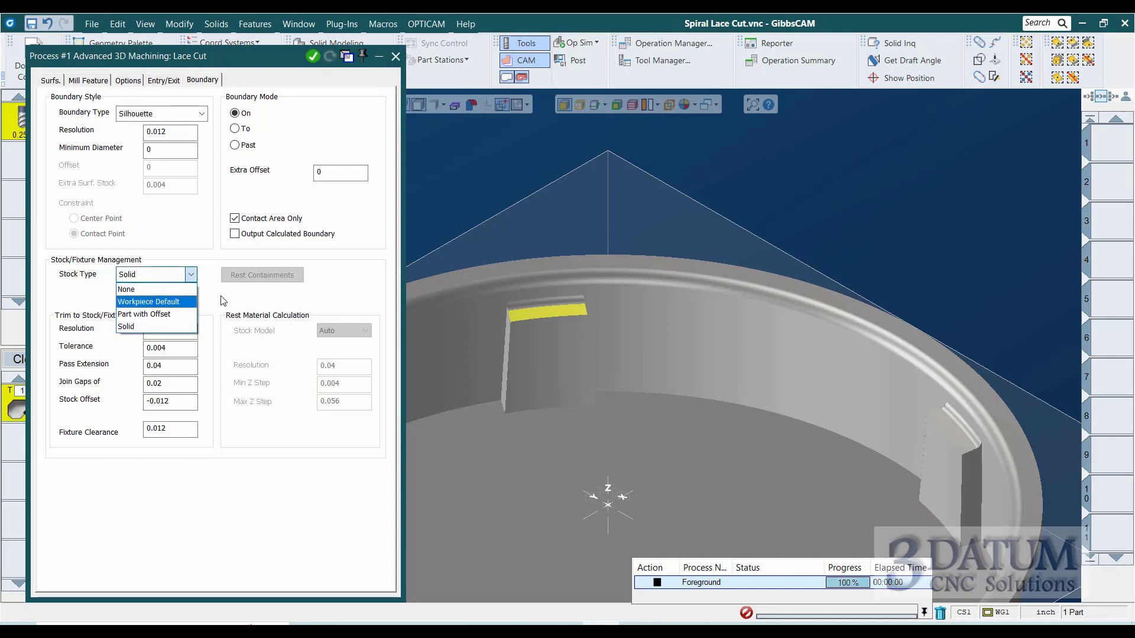
left_click(150, 289)
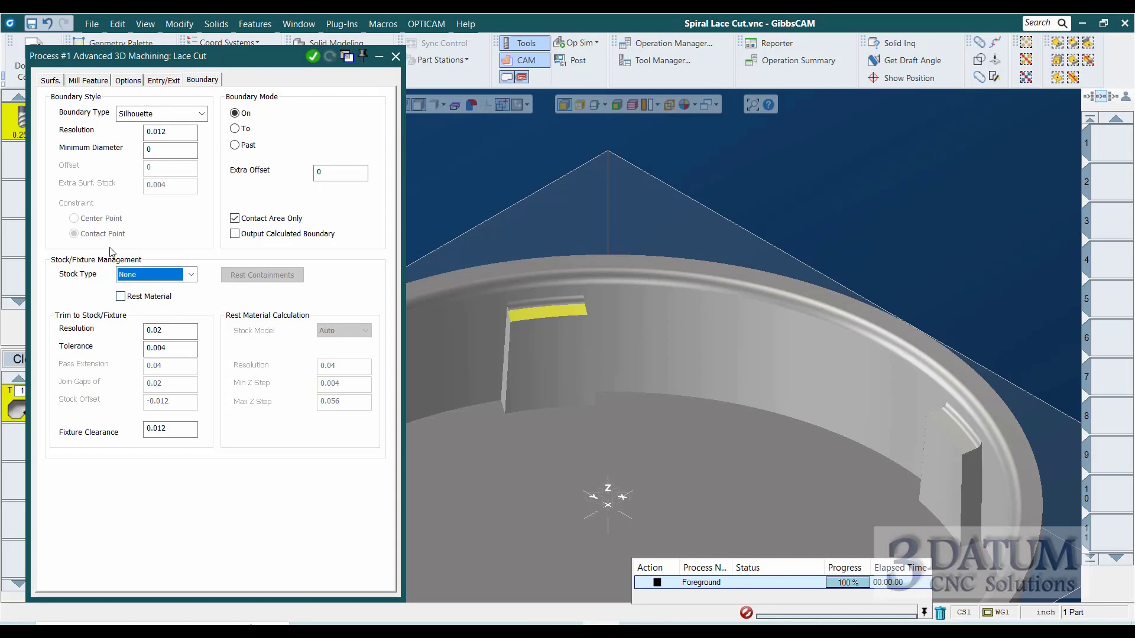
left_click(50, 81)
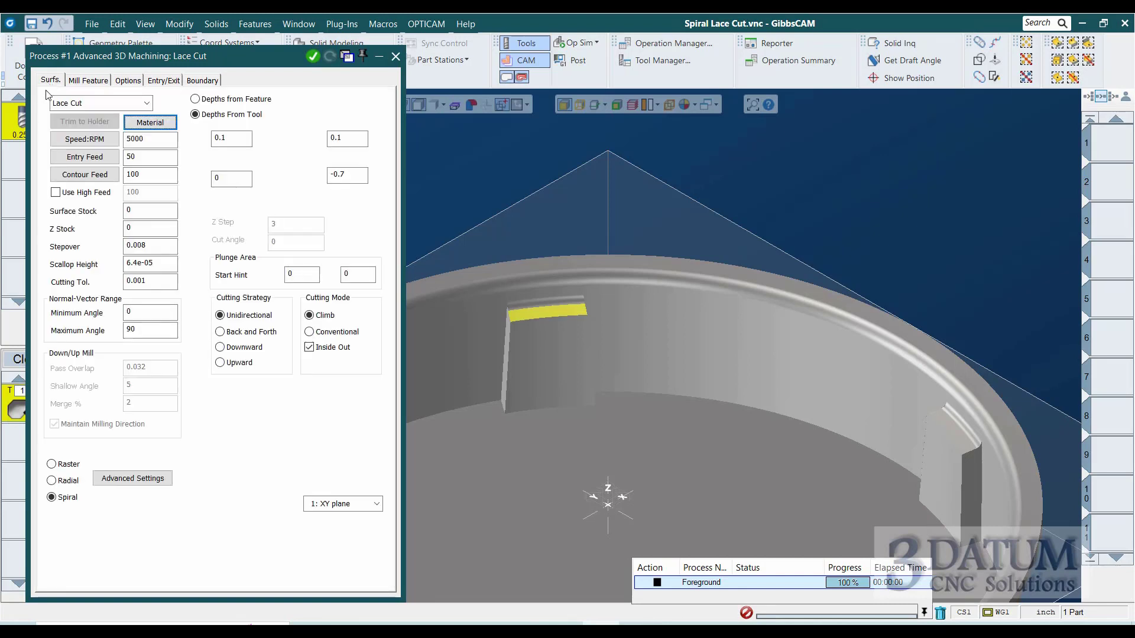
Switch to Back and Forth cutting with Inside Out cleared and generate the toolpath.
left_click(365, 271)
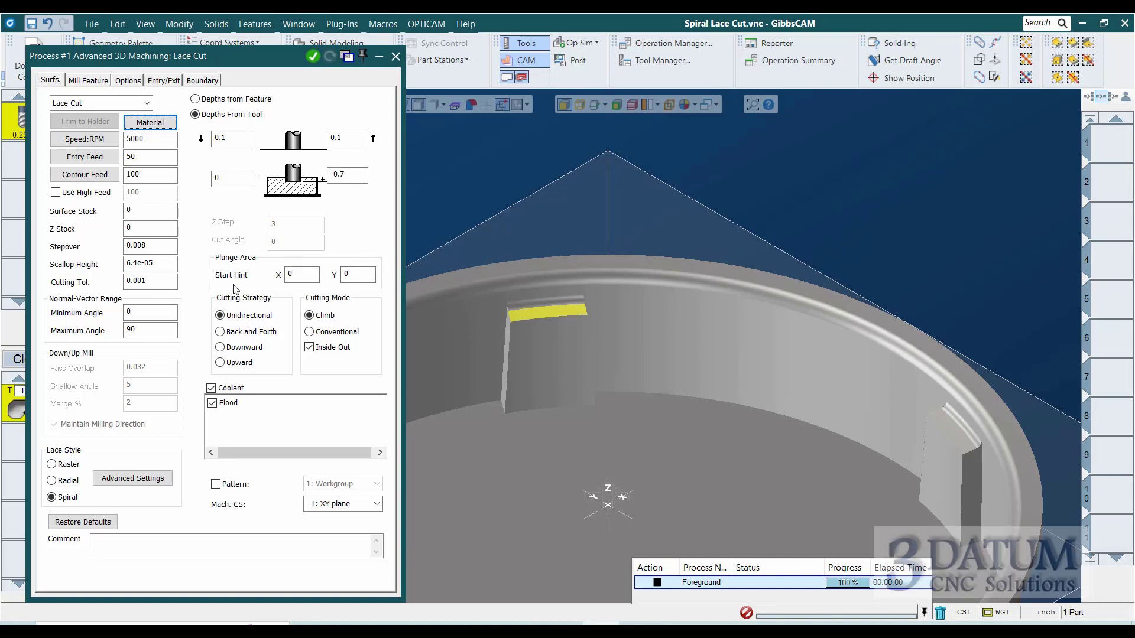
left_click(224, 332)
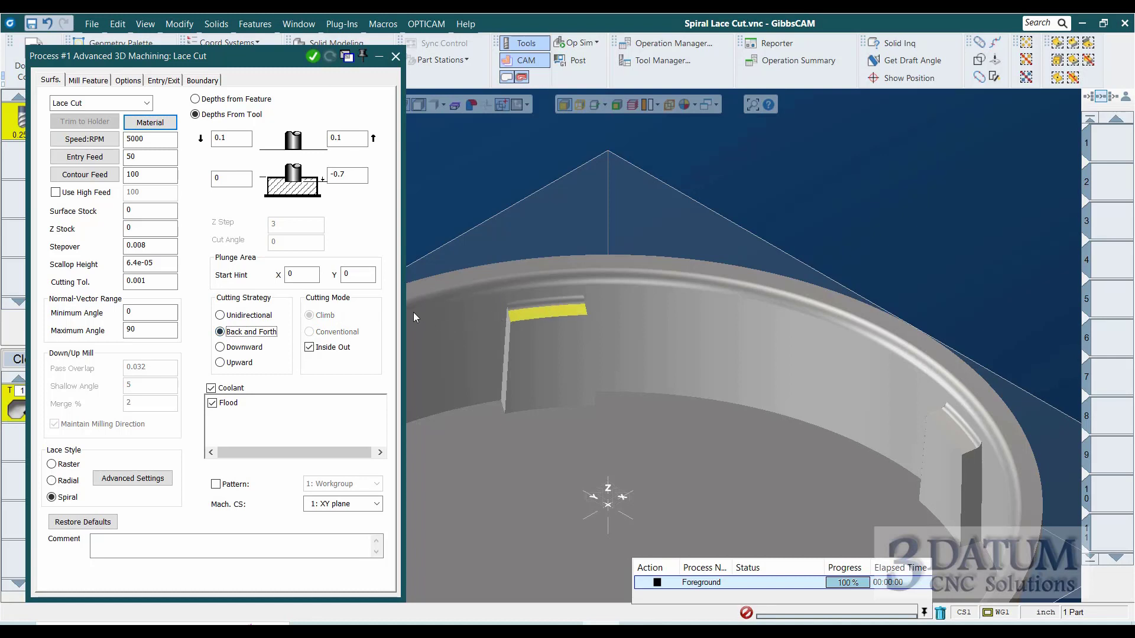
left_click(309, 347)
left_click(313, 55)
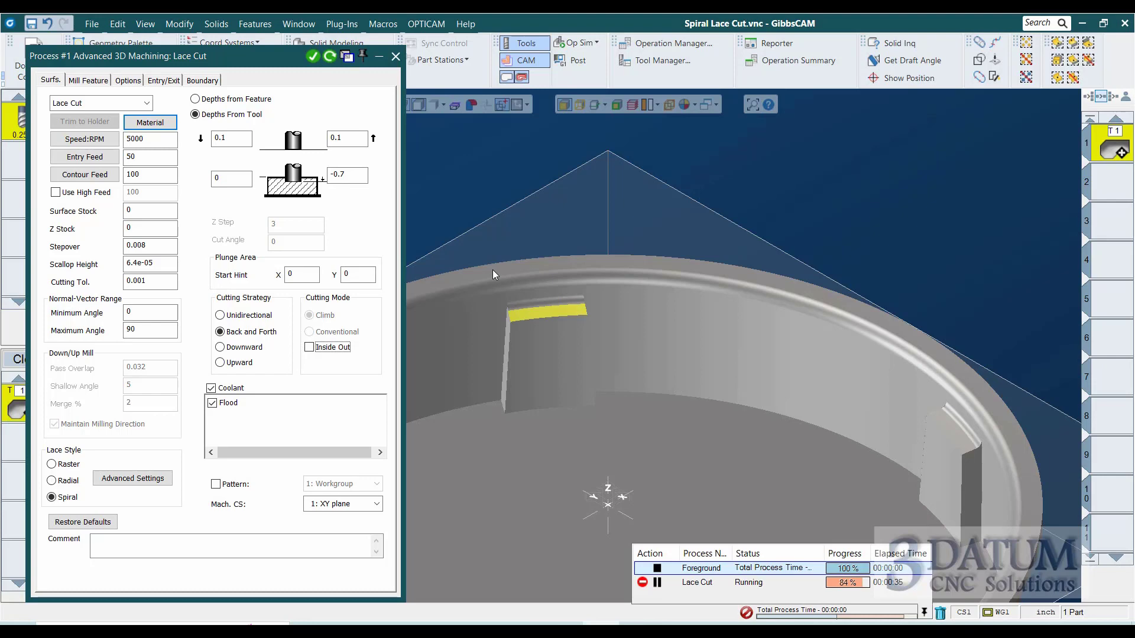
scroll(605, 357, "up", 5)
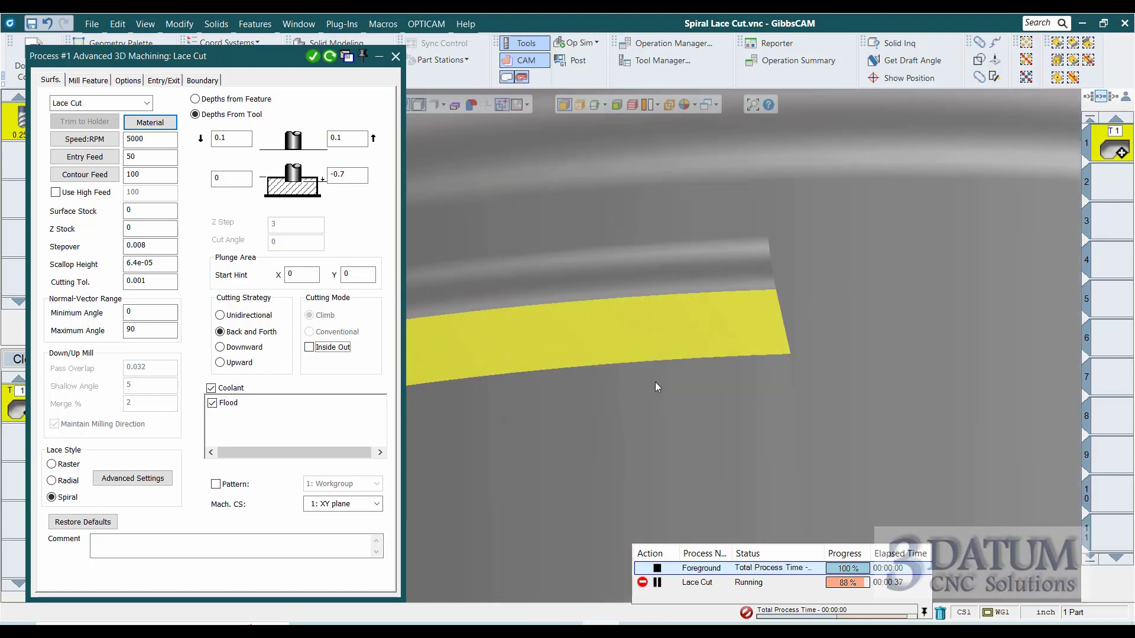
middle_click_drag(756, 384, 895, 380)
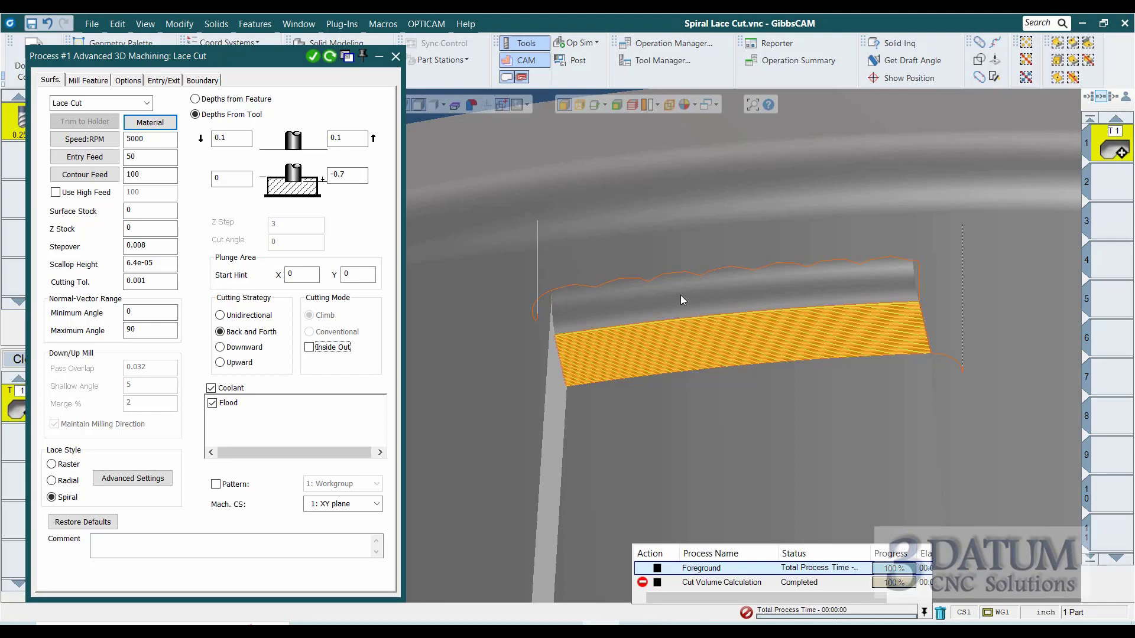
scroll(687, 382, "up", 5)
scroll(815, 419, "down", 2)
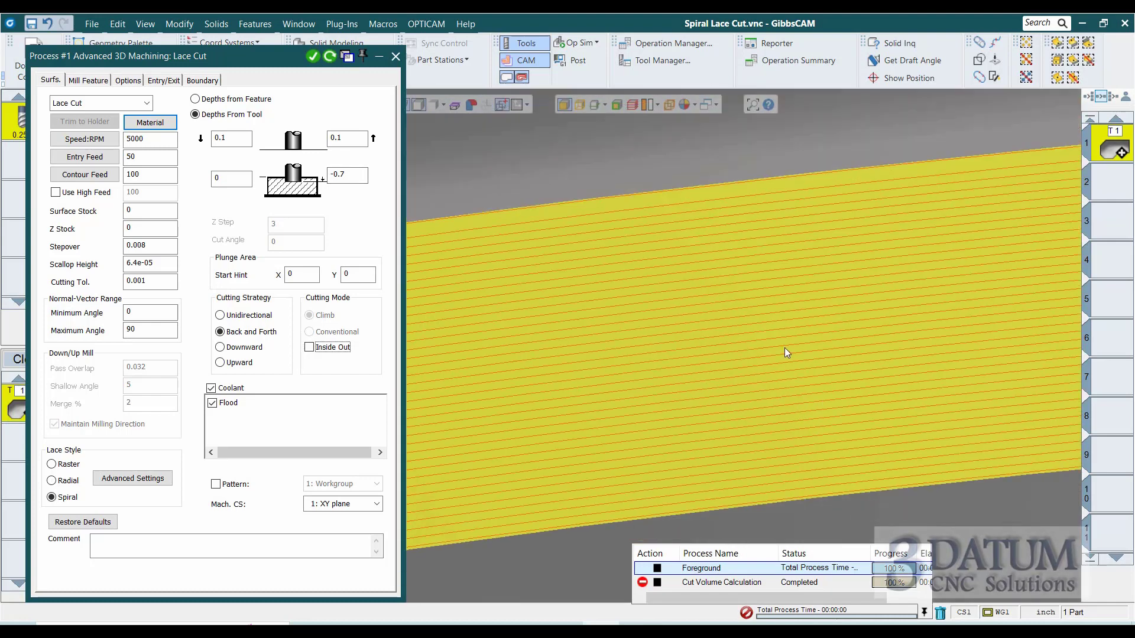
scroll(650, 254, "down", 1)
scroll(612, 268, "down", 2)
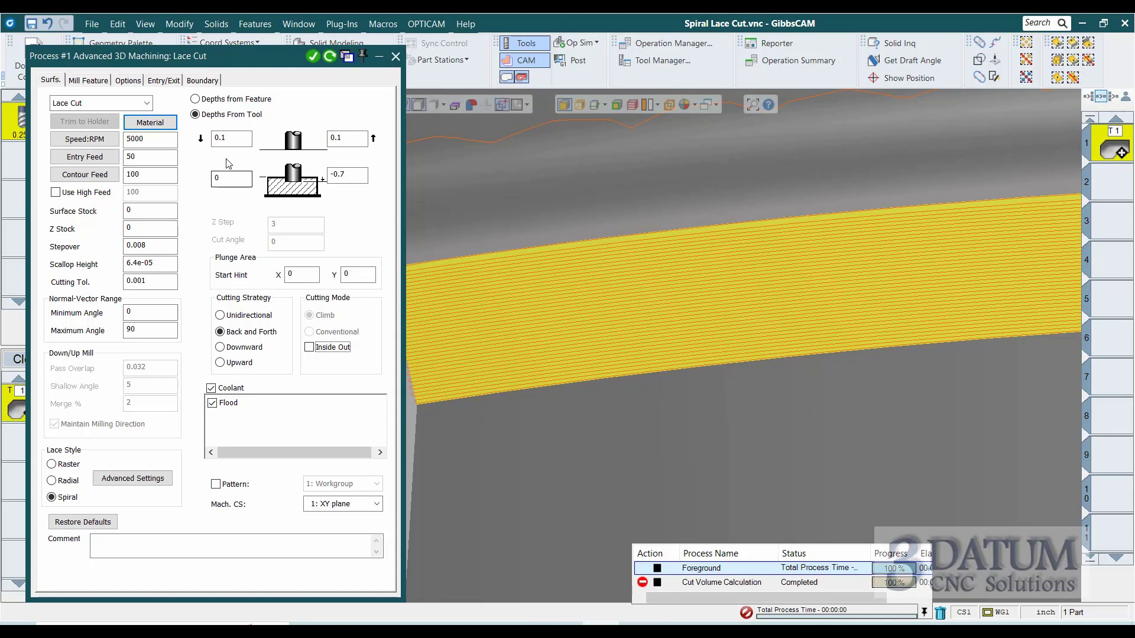
Set the boundary Extra Offset to 0.005.
left_click(202, 79)
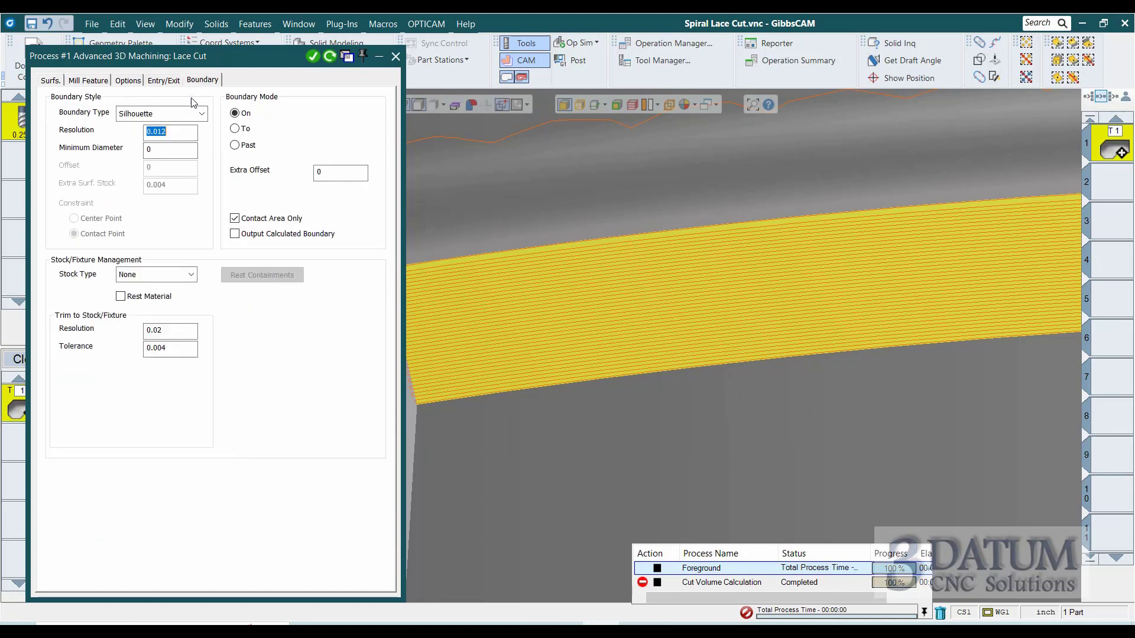
left_click(328, 172)
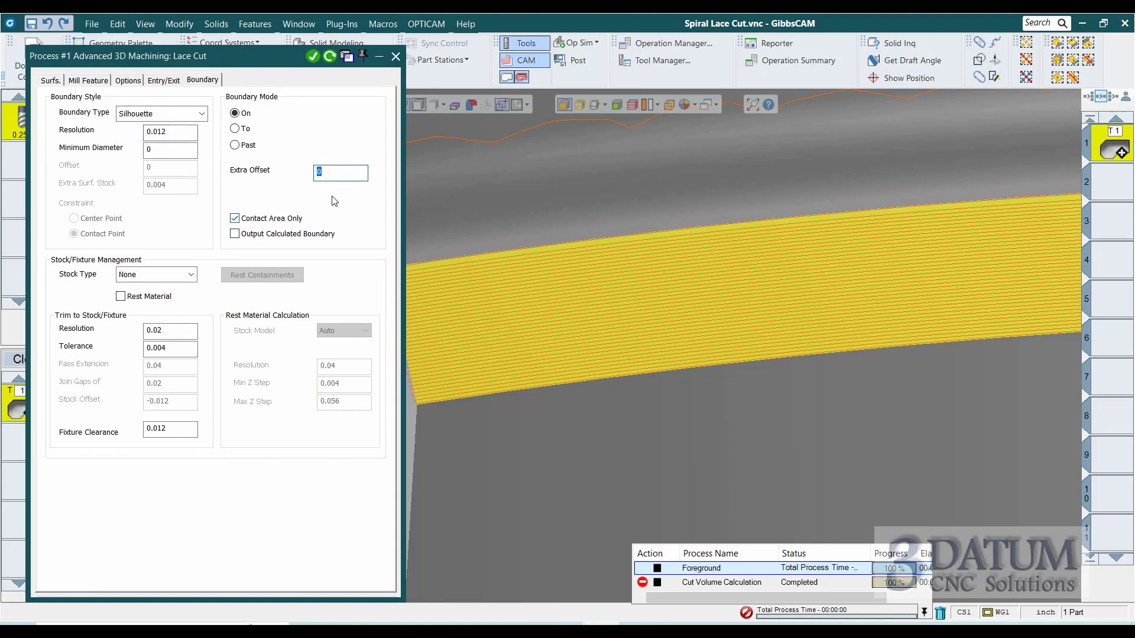
type(".005")
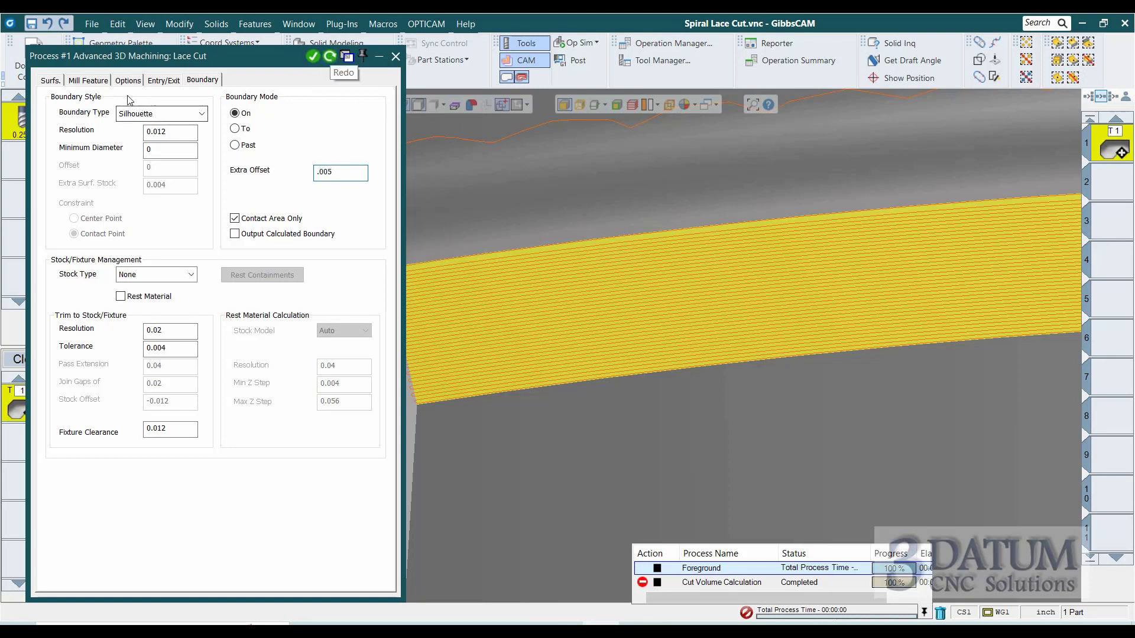
Change the stepover to 0.02 and regenerate the toolpath with wider passes.
left_click(50, 81)
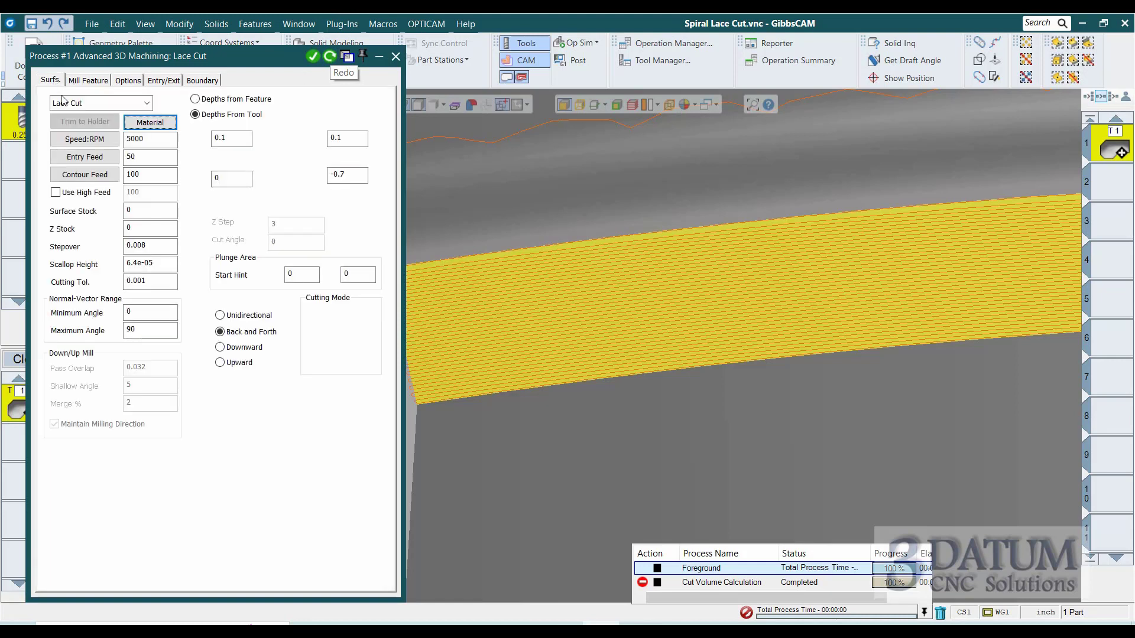
double_click(136, 245)
type(".02")
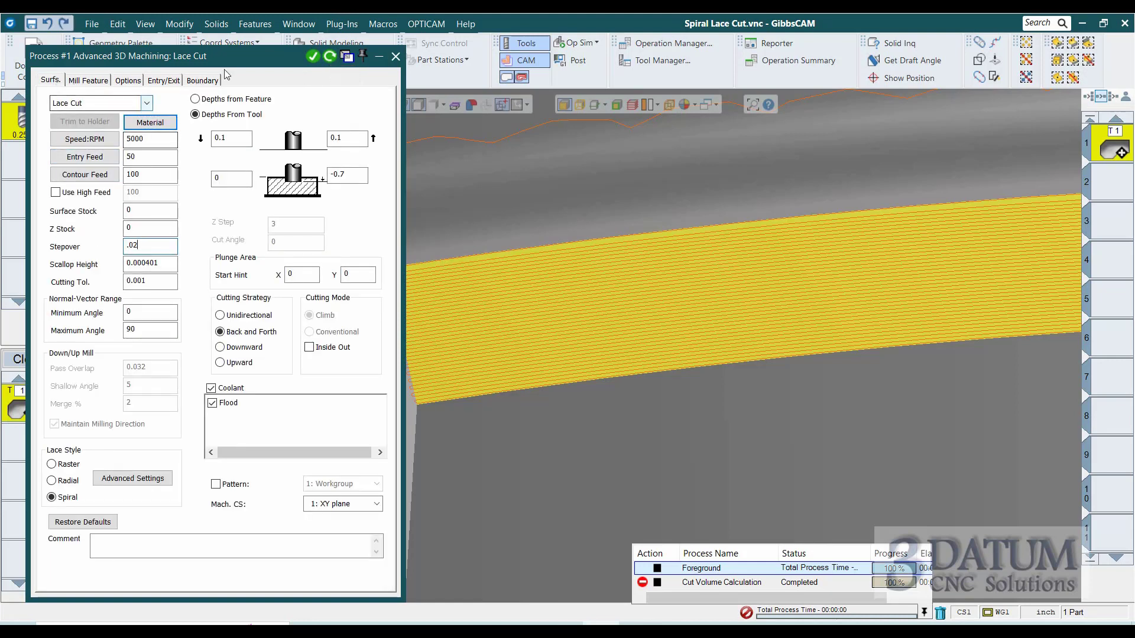
left_click(329, 57)
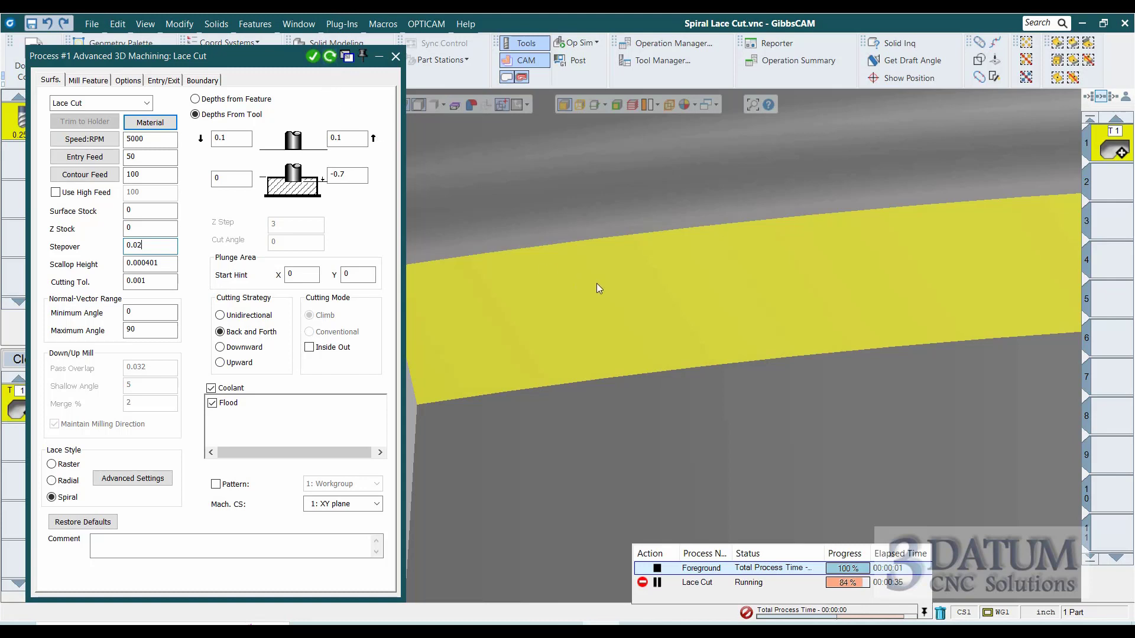
scroll(597, 282, "down", 3)
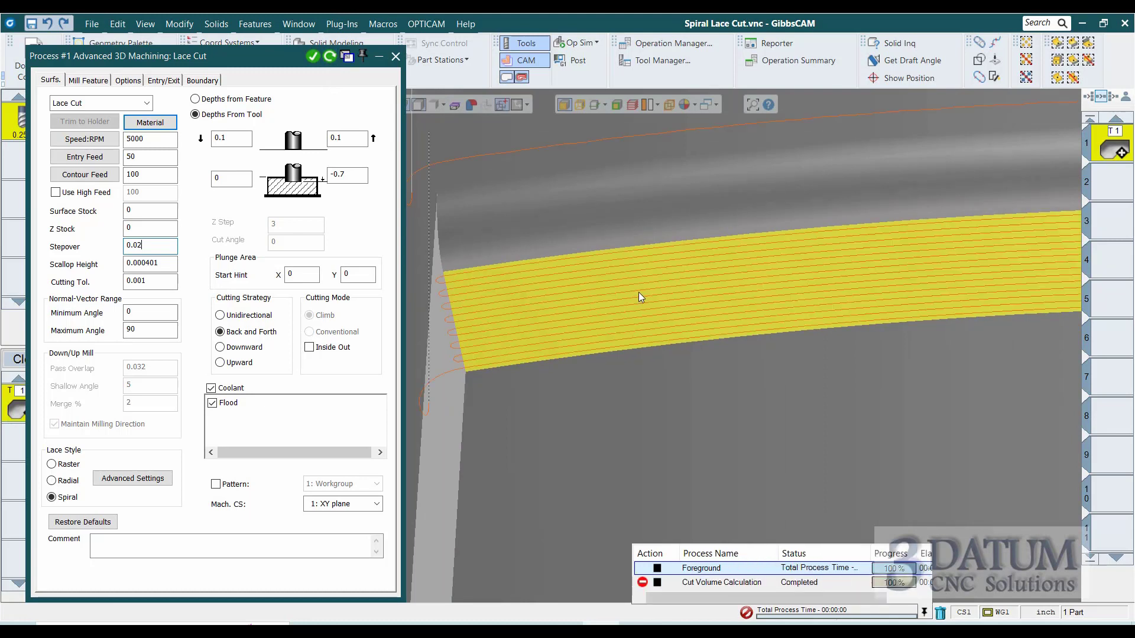
scroll(656, 296, "down", 3)
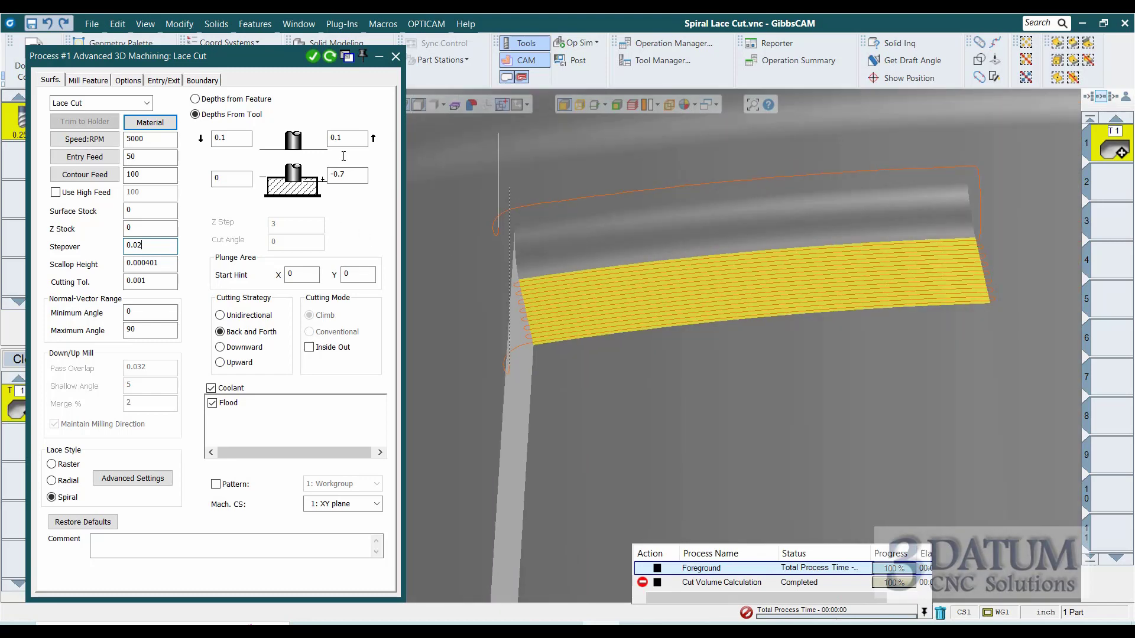
Make the boundary Extra Offset -0.005 and regenerate the toolpath inside the boss edges.
left_click(203, 80)
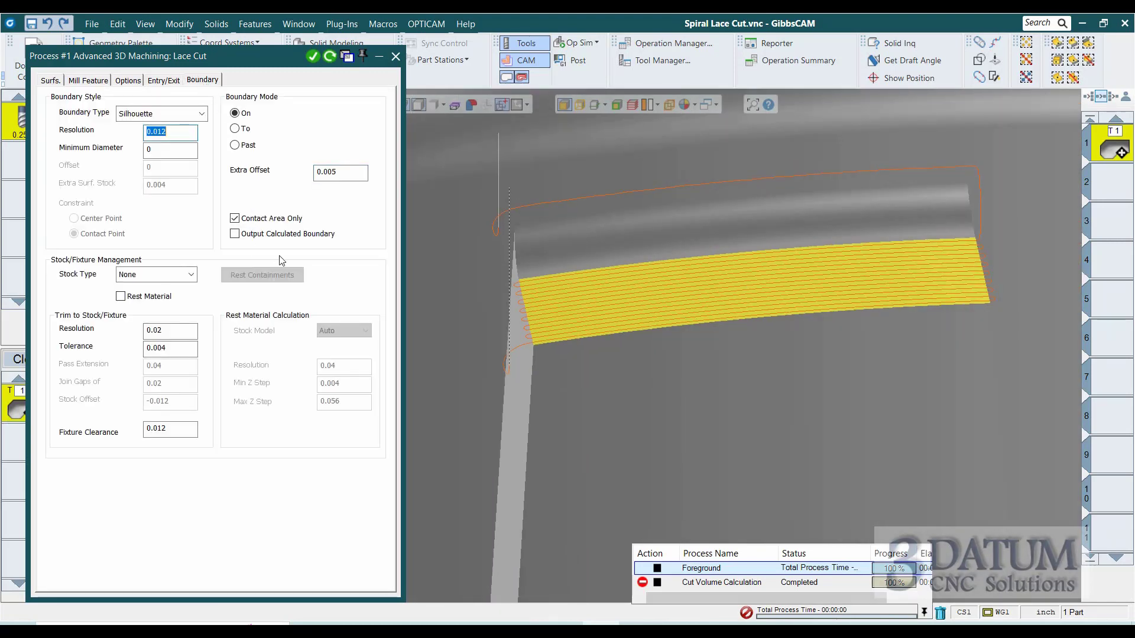
left_click(315, 175)
type("-")
left_click(329, 56)
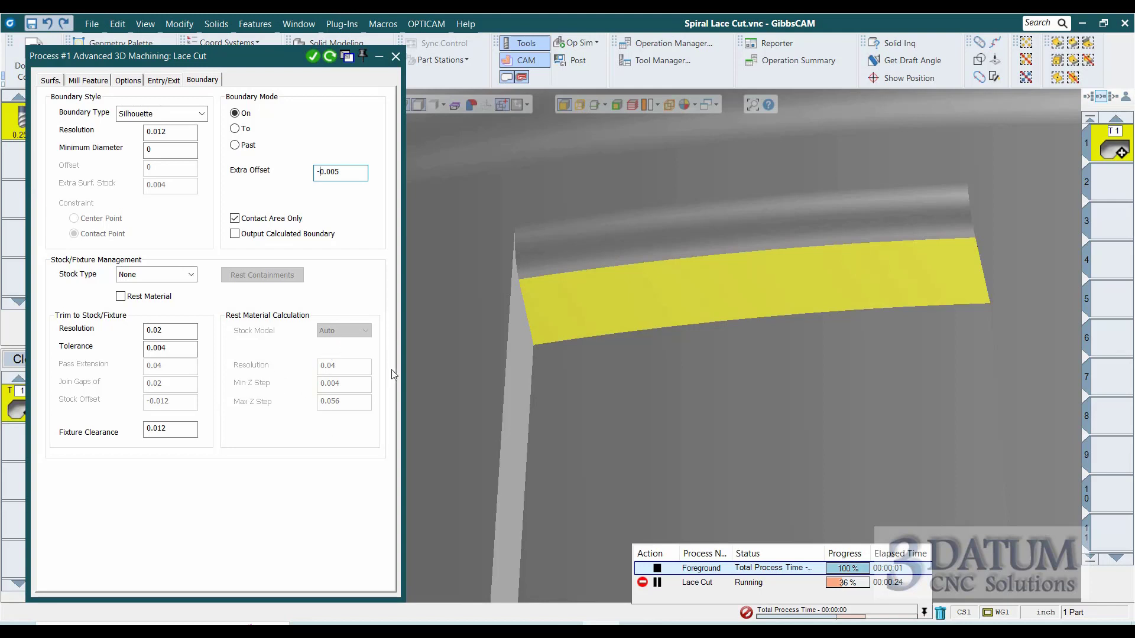
left_click(916, 287)
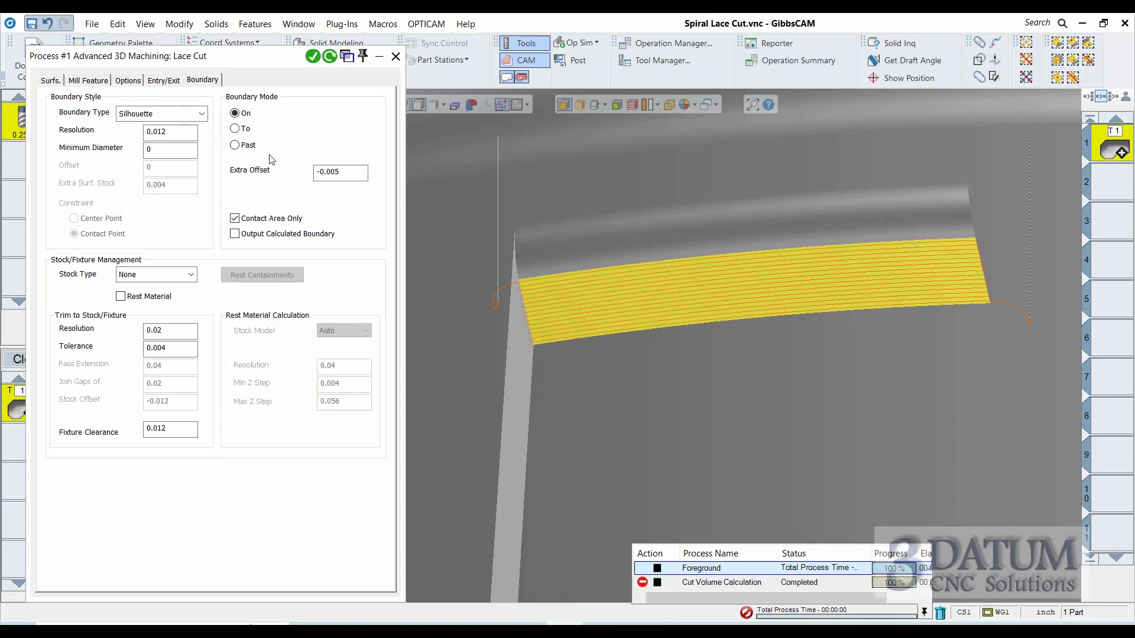
left_click(126, 80)
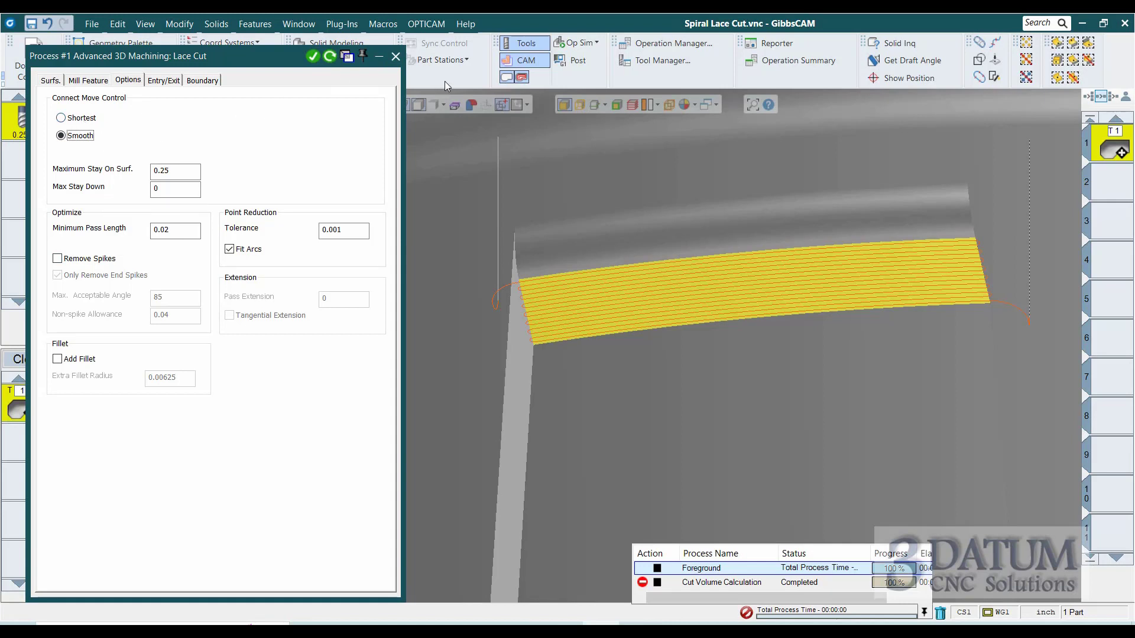
left_click(396, 56)
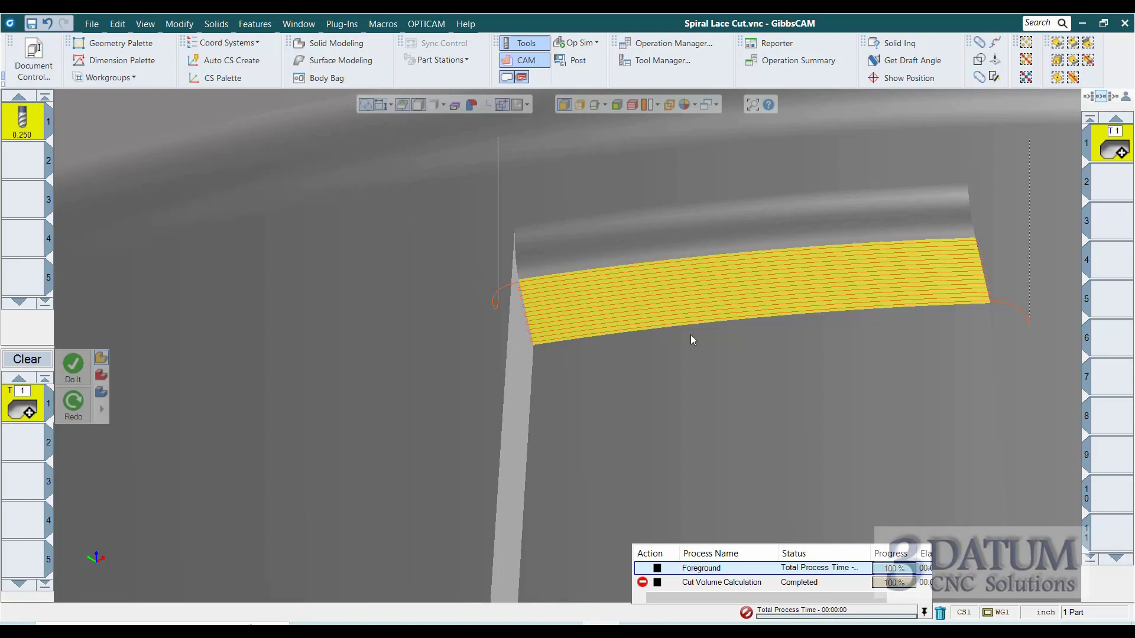
scroll(709, 343, "down", 2)
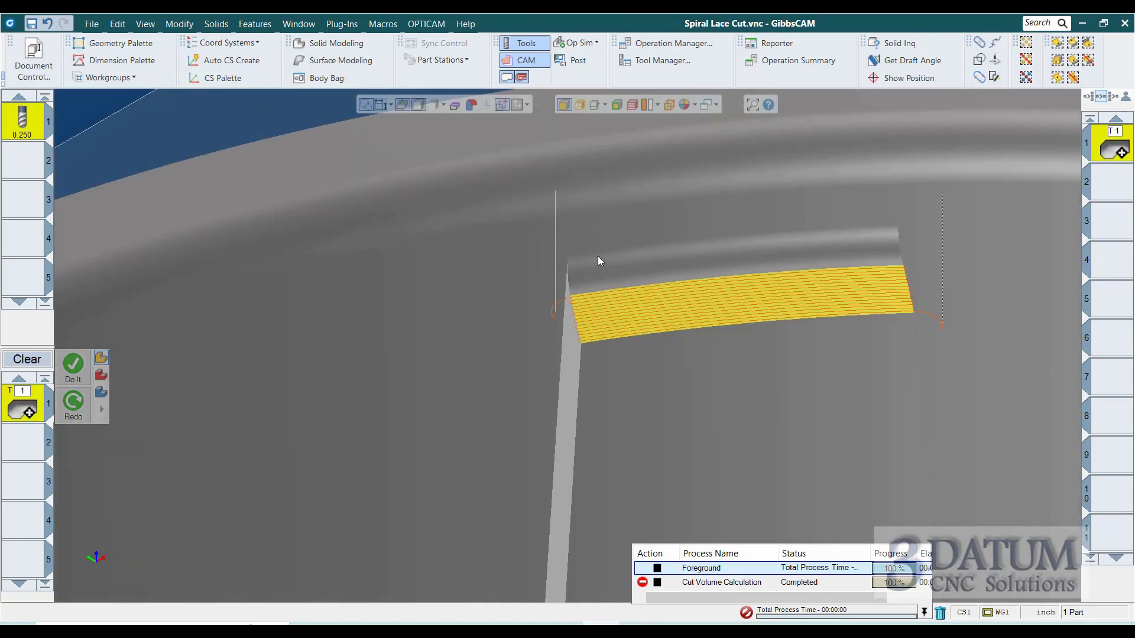
double_click(579, 239)
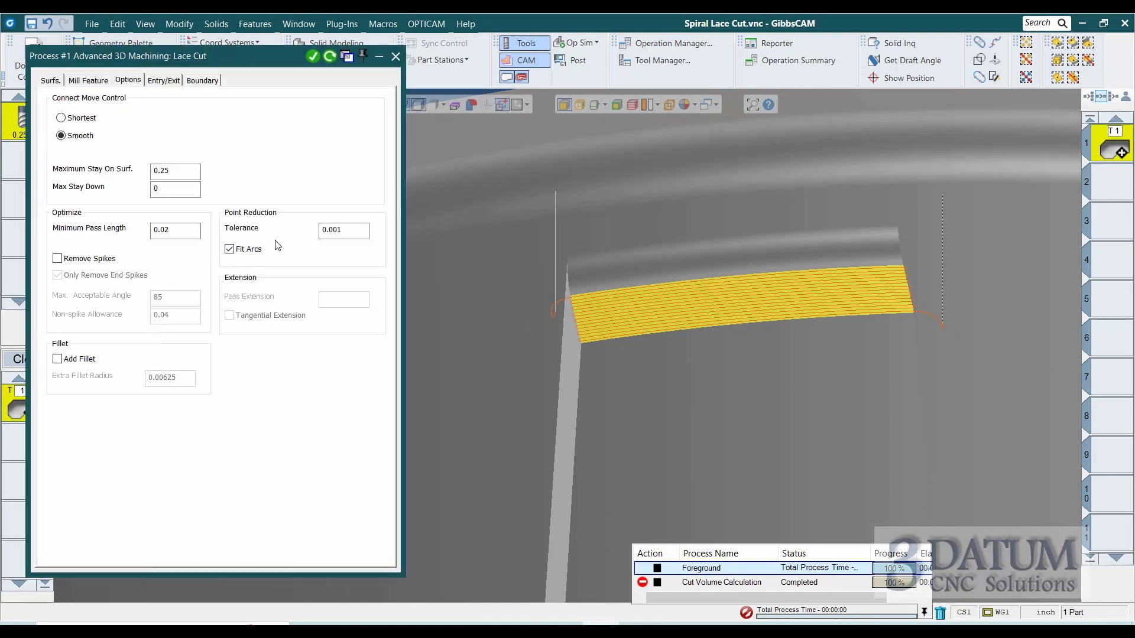
left_click(202, 80)
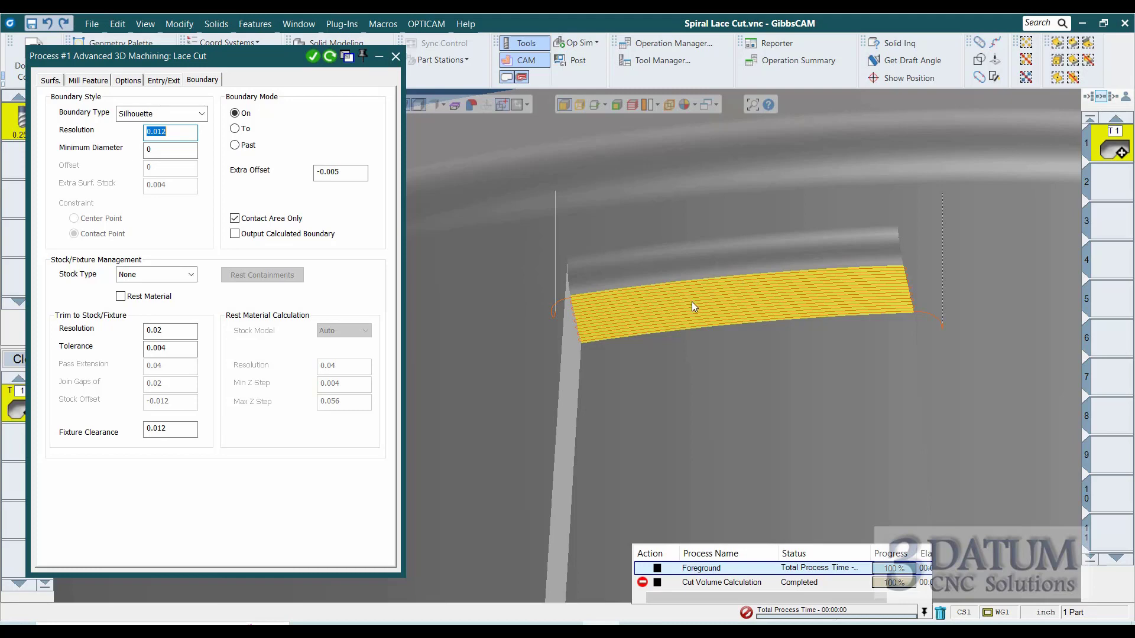
scroll(700, 304, "down", 5)
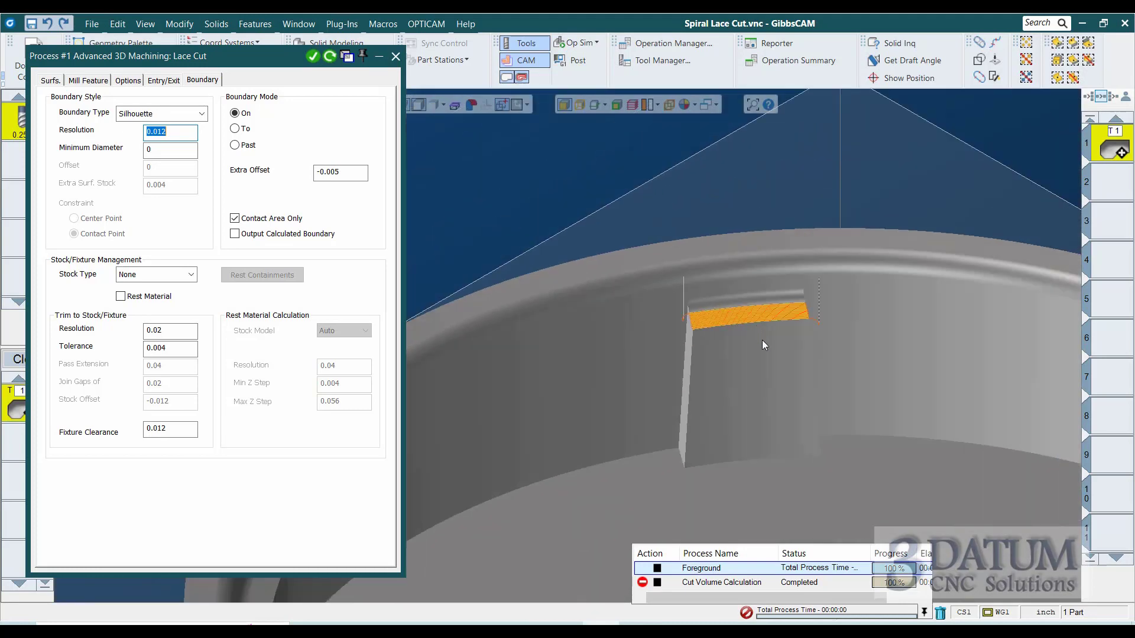
scroll(765, 345, "down", 2)
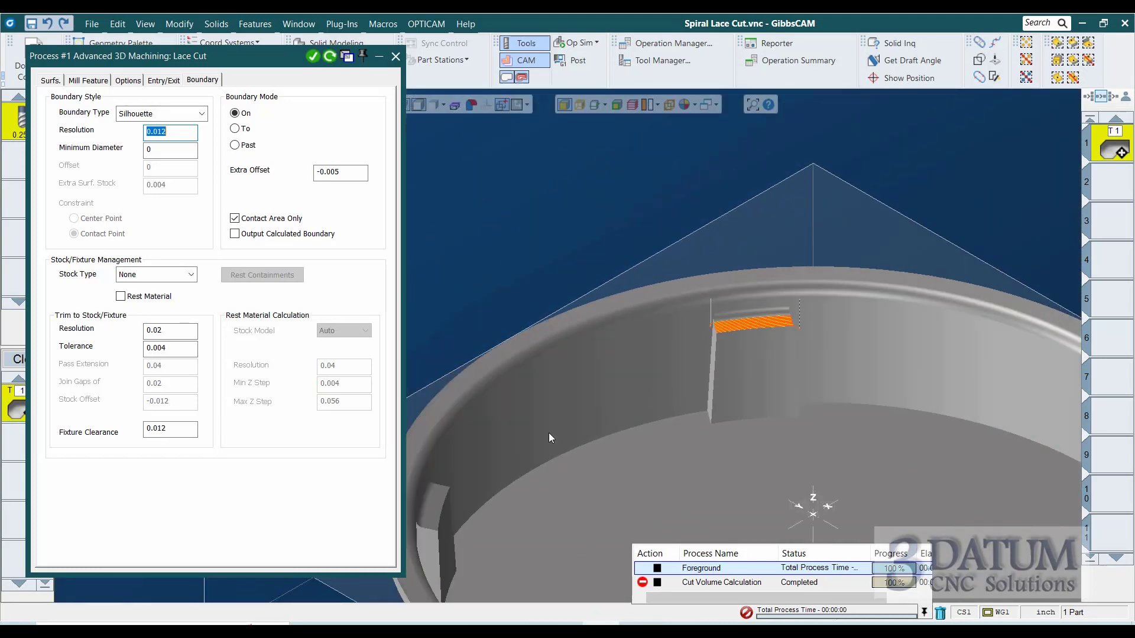
left_click(435, 502)
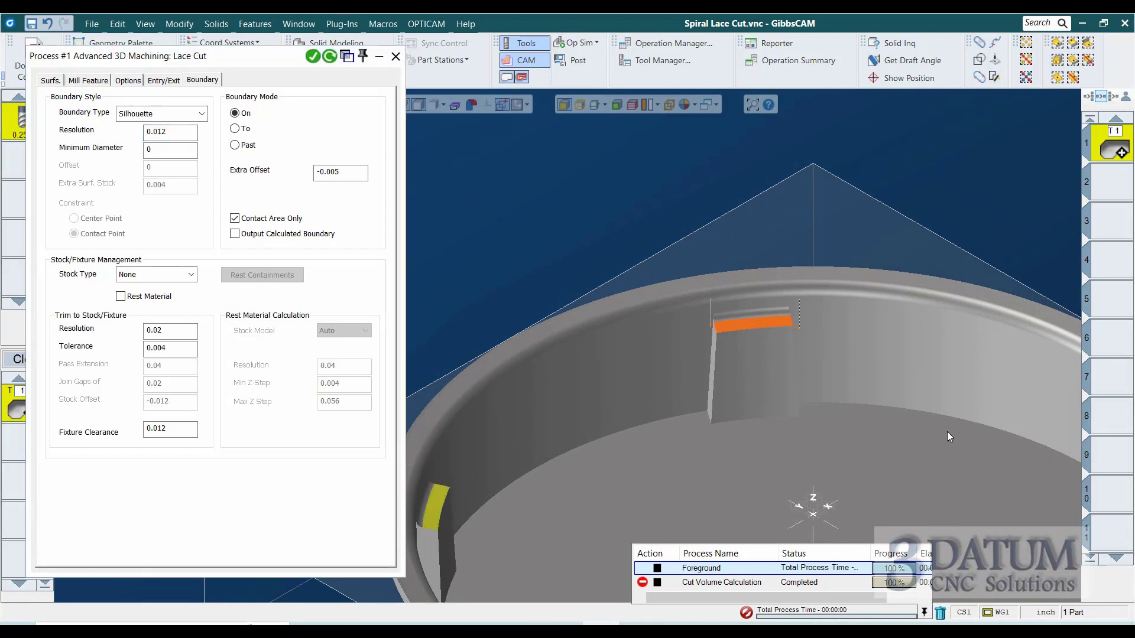
middle_click_drag(947, 436, 839, 330)
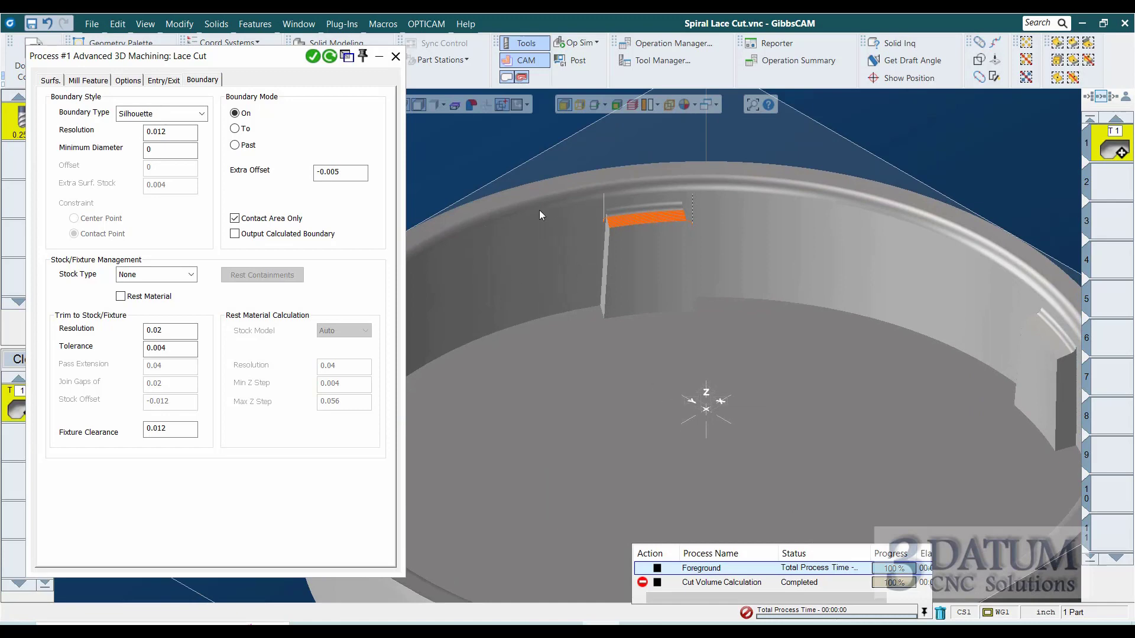